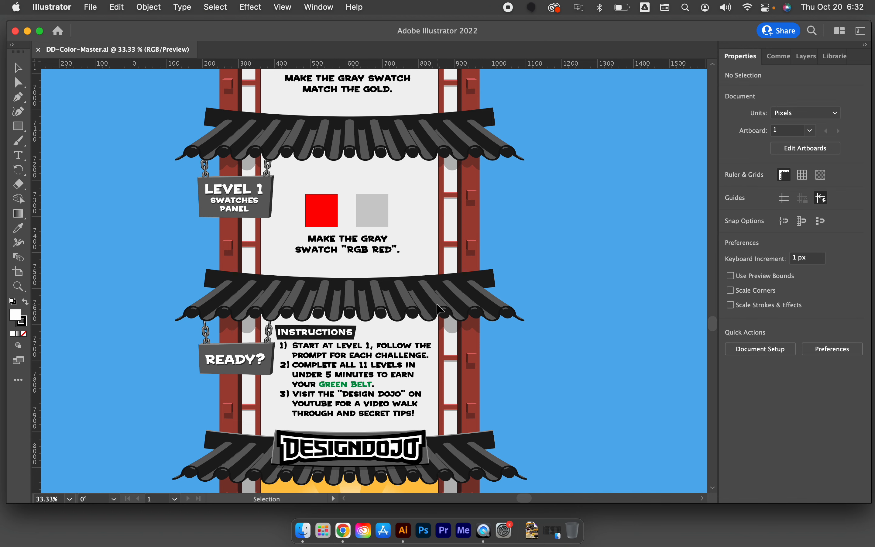
Fill the gray Level 1 square with the RGB Red swatch and deselect it
key("super+equal")
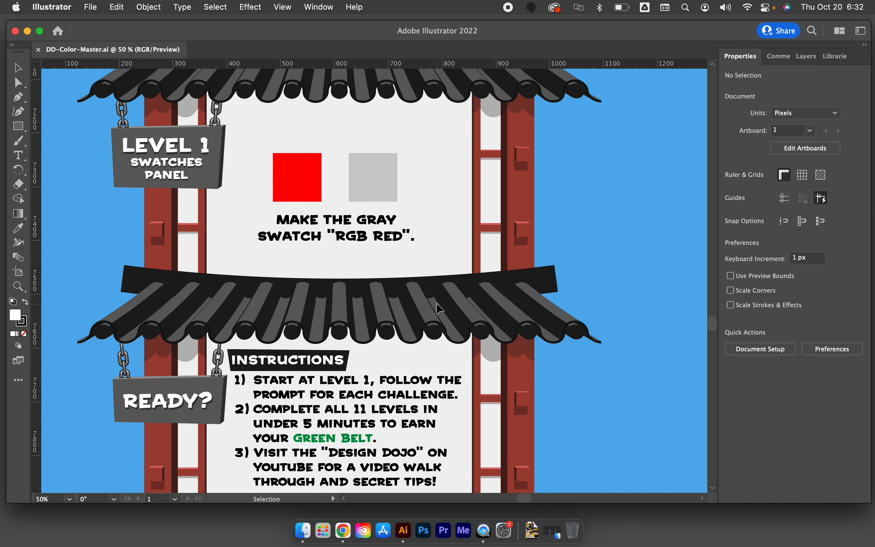
scroll(404, 241, "up", 4)
scroll(404, 241, "left", 2)
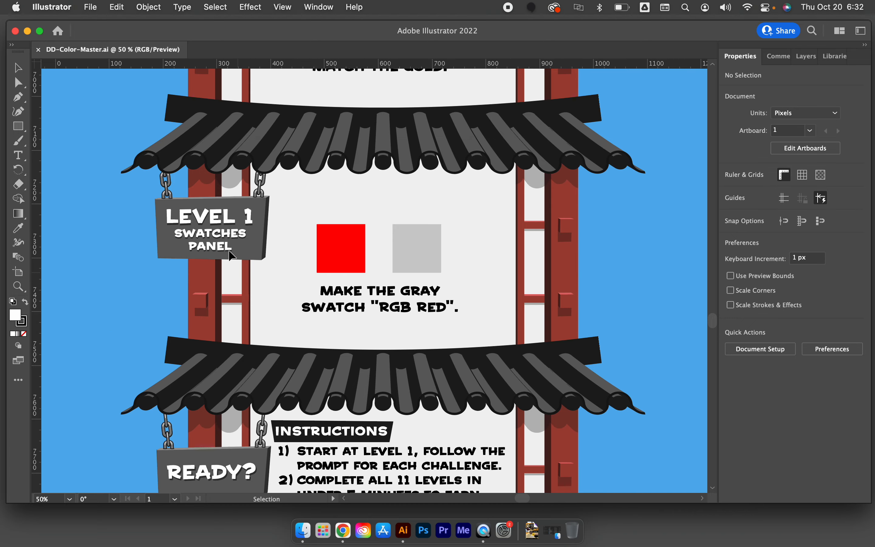
left_click(401, 232)
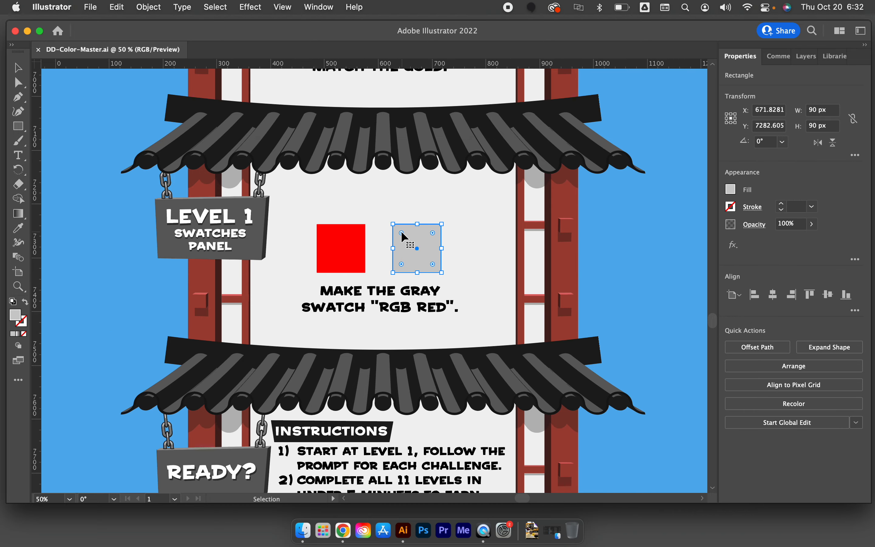
left_click(730, 189)
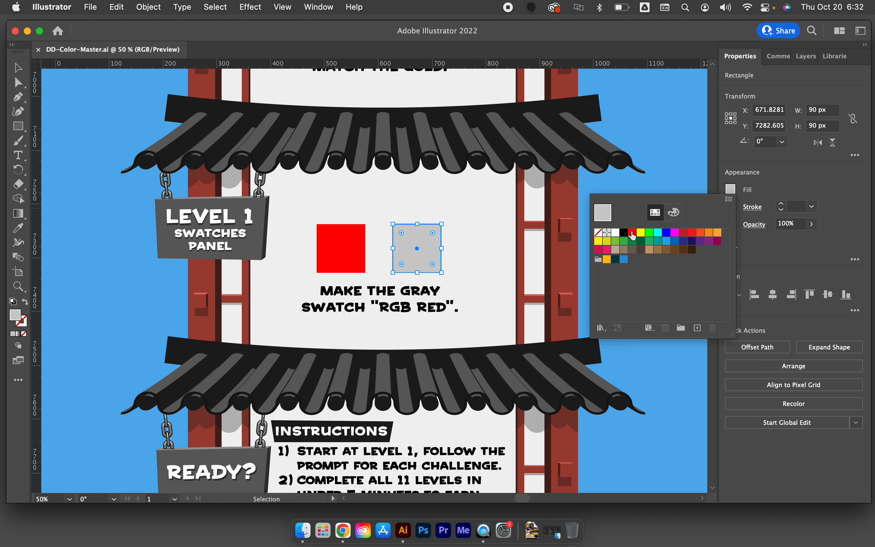
left_click(632, 232)
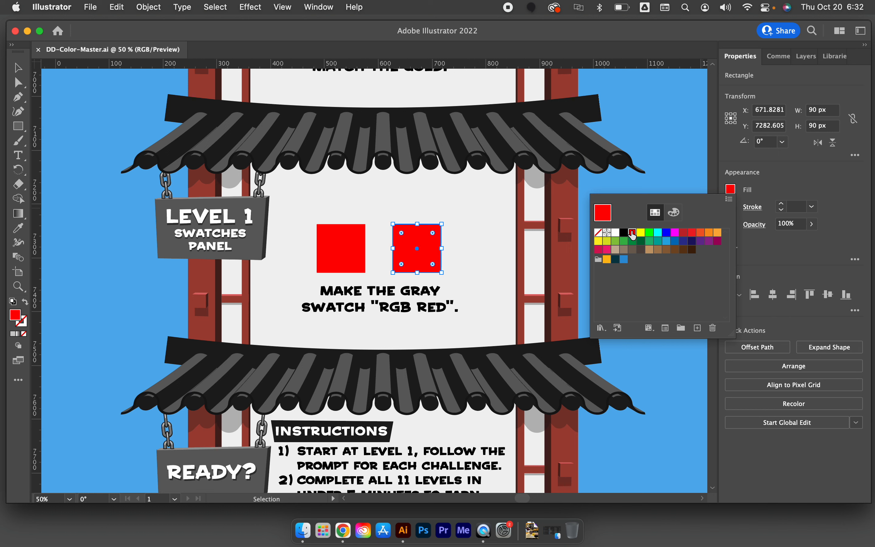
left_click(515, 233)
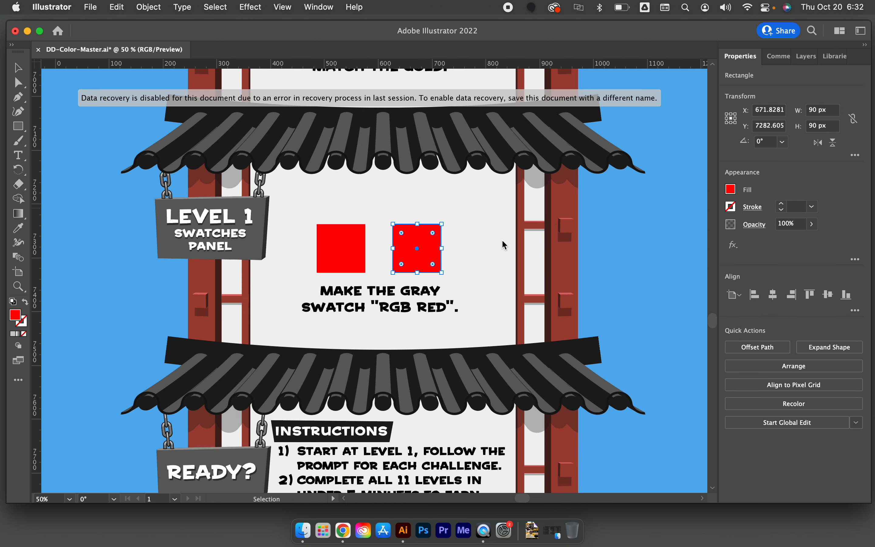
left_click(502, 238)
Match the gray Level 2 square to the gold square by sampling it with the Eyedropper tool
scroll(502, 240, "up", 8)
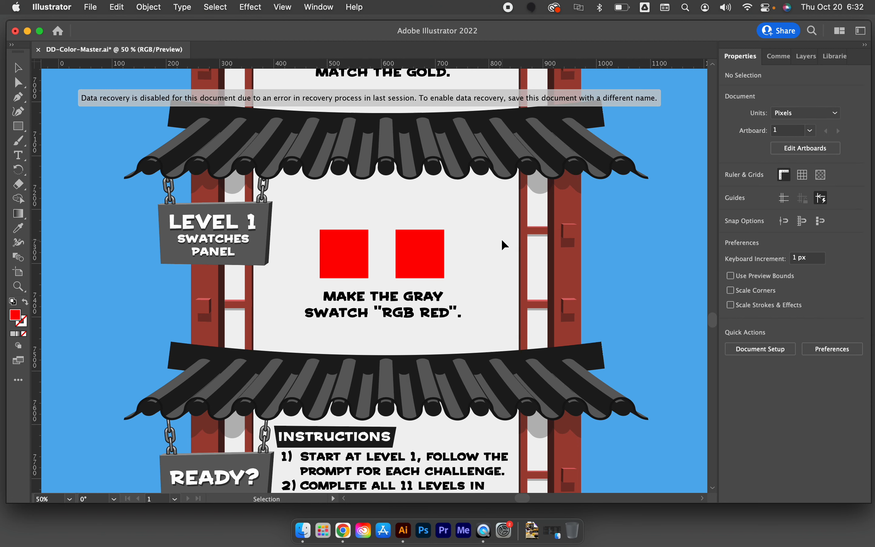
scroll(502, 240, "up", 4)
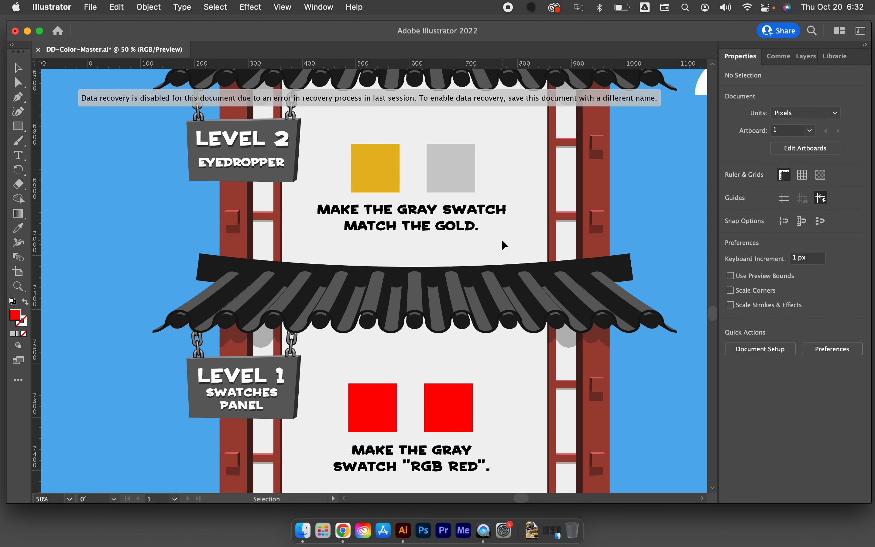
scroll(502, 241, "up", 2)
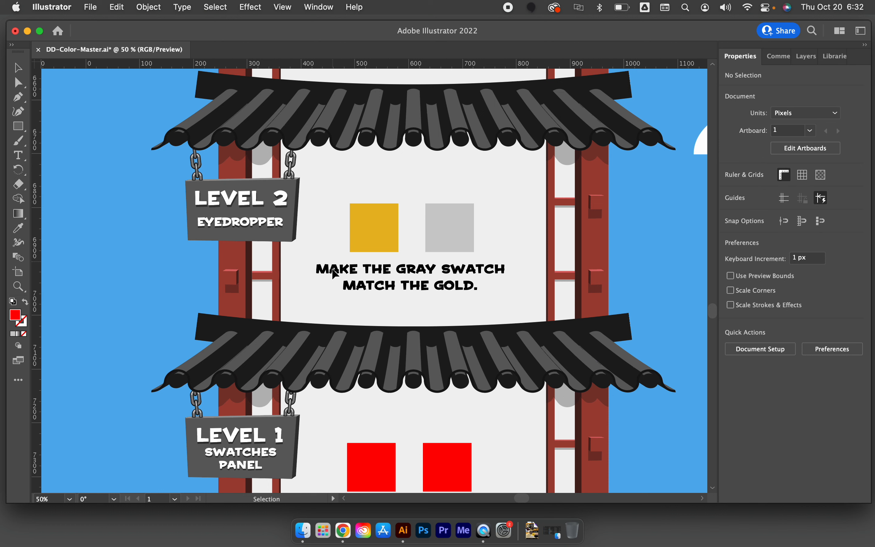
left_click(438, 249)
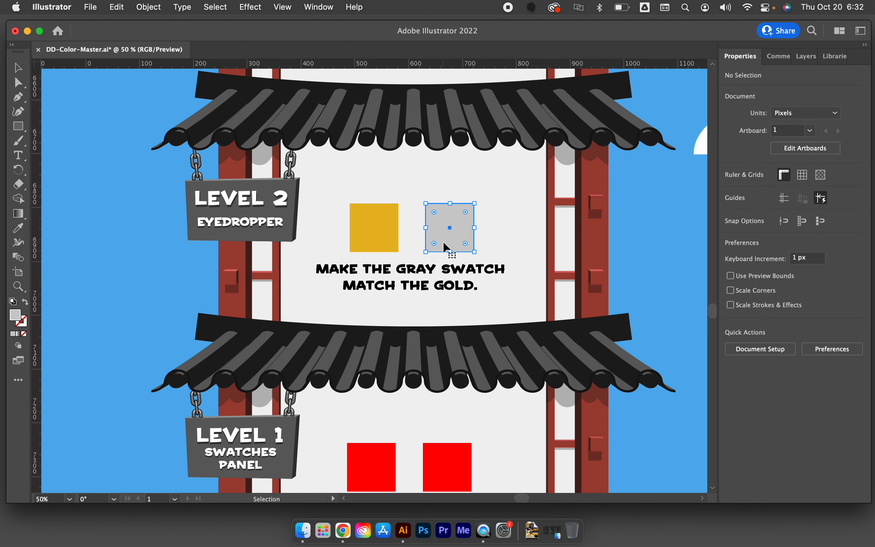
left_click(21, 237)
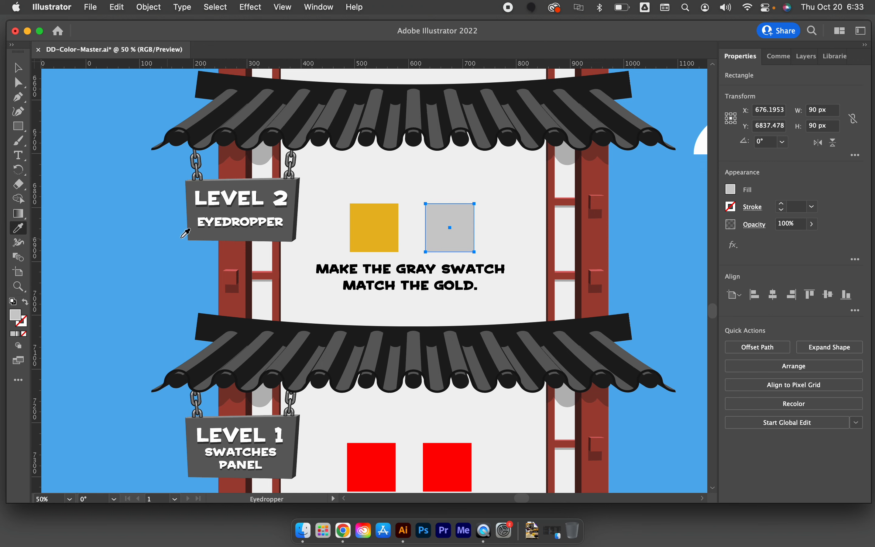
left_click(375, 227)
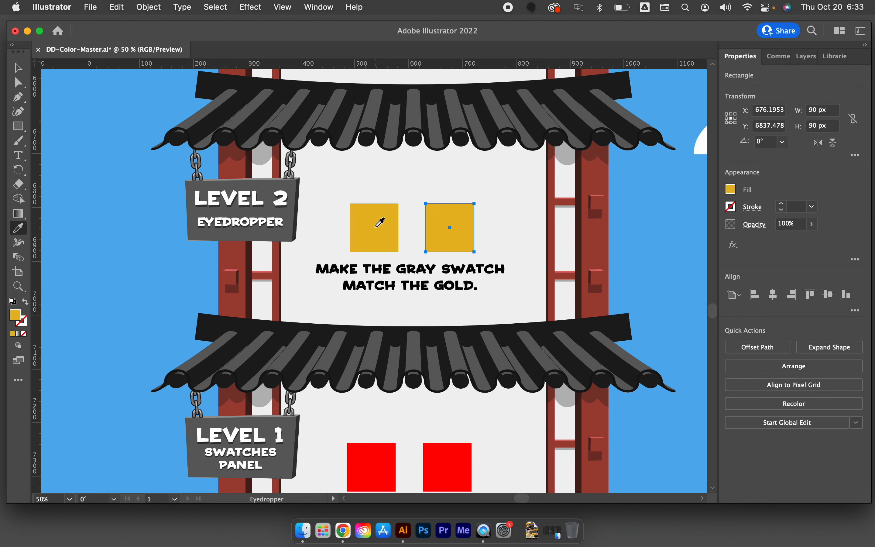
Try the white Level 2 sign lettering as the Eyedropper source for the second square, and resample the gold square
left_click(273, 203)
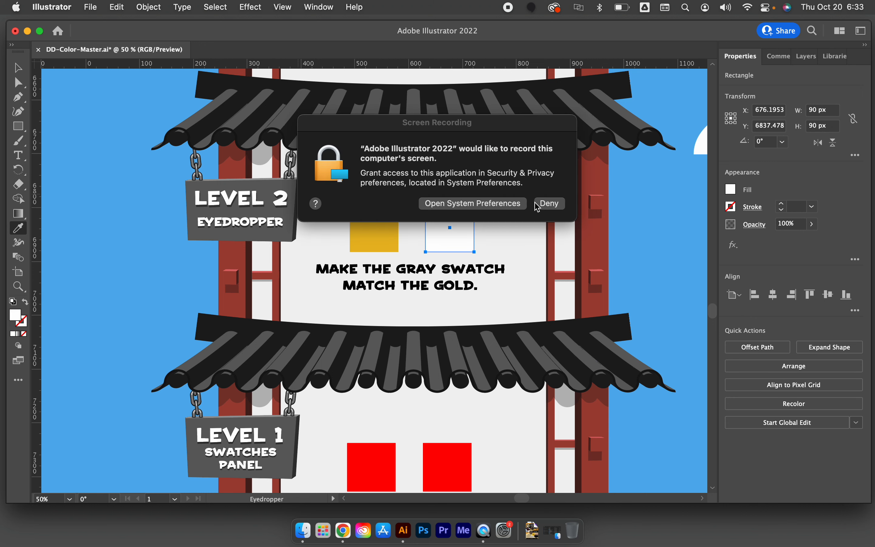
left_click(544, 207)
left_click(385, 239)
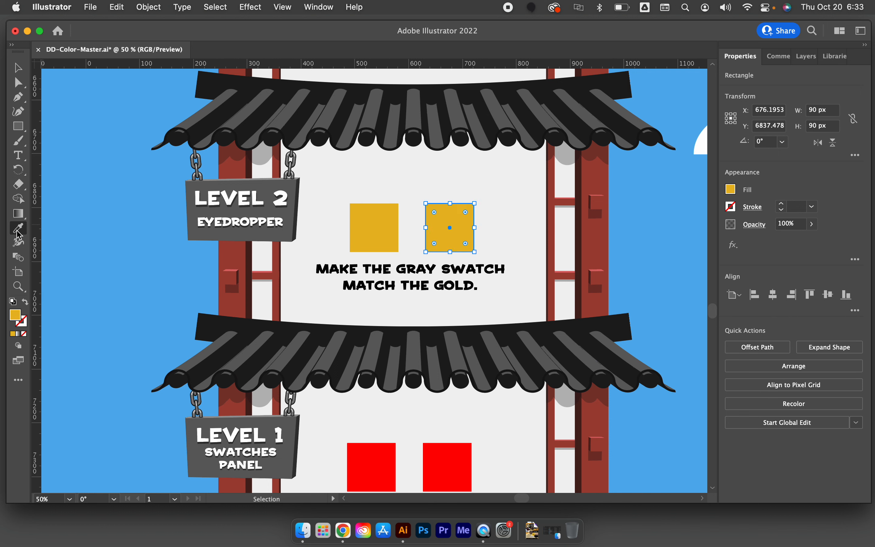
key("v")
left_click(19, 227)
scroll(112, 227, "up", 5)
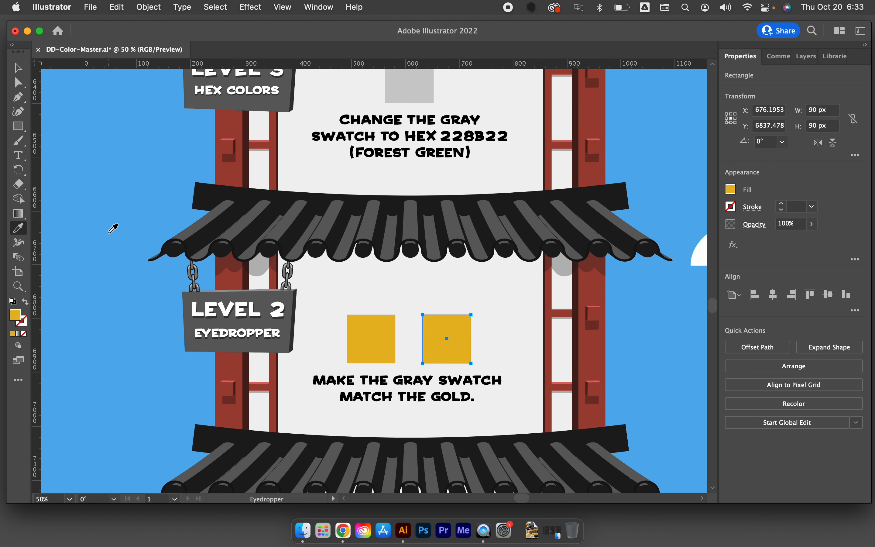
scroll(113, 227, "up", 3)
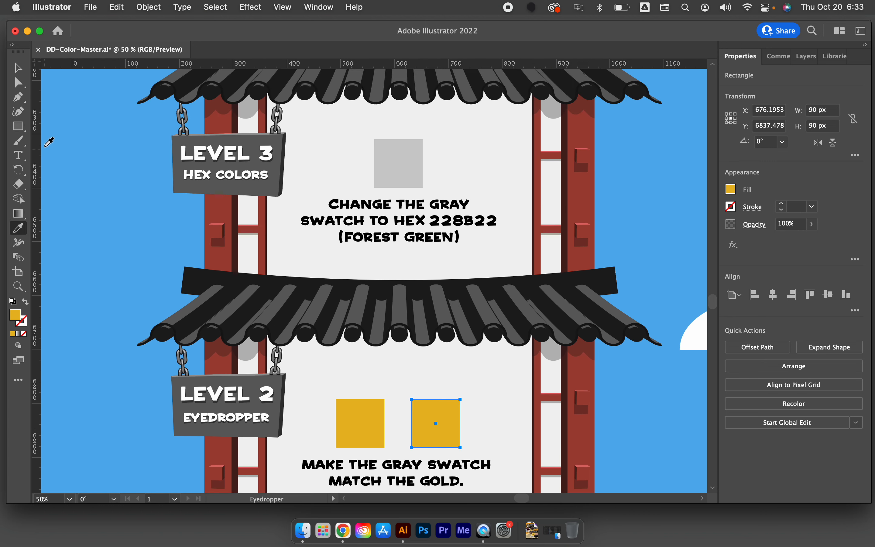
key("v")
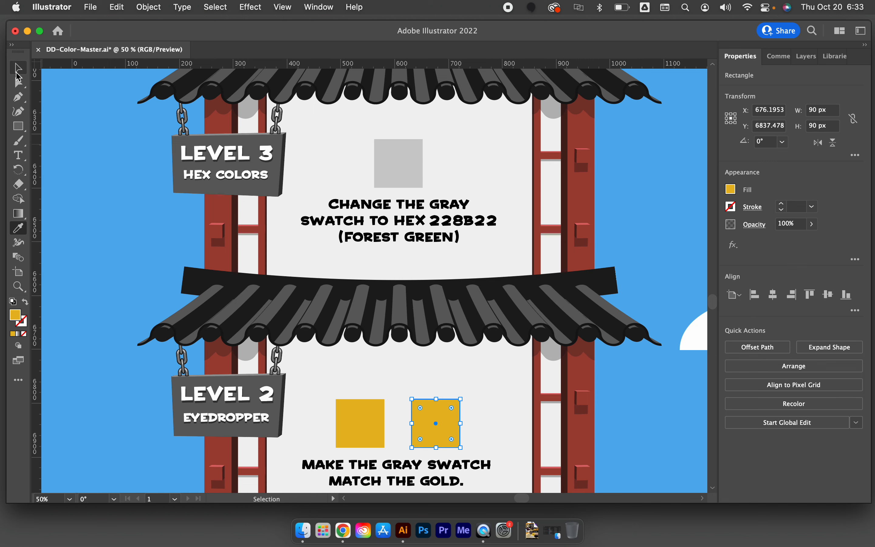
key("b")
key("i")
scroll(77, 330, "up", 3)
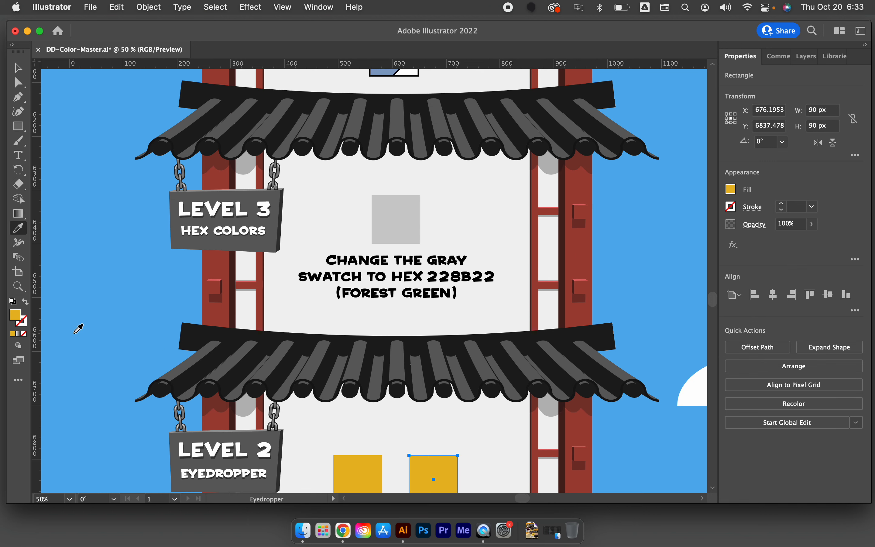
scroll(77, 330, "down", 1)
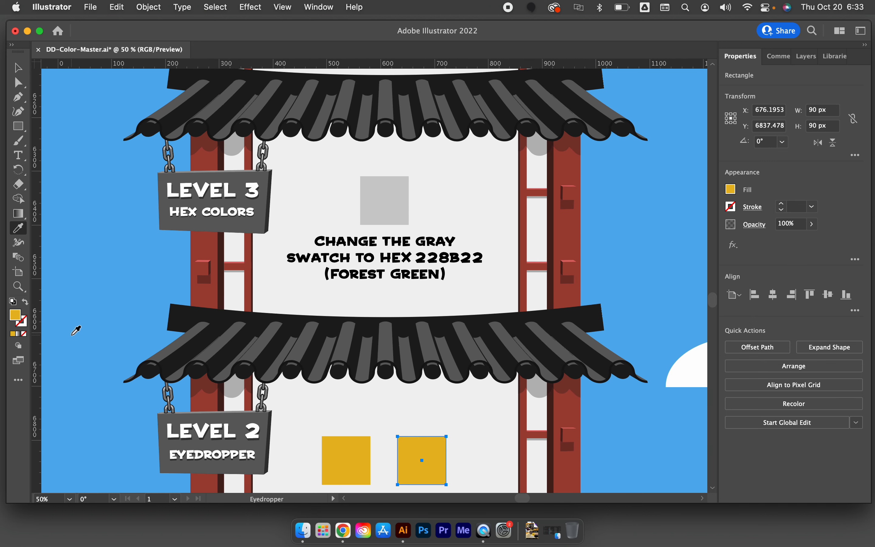
scroll(76, 330, "down", 1)
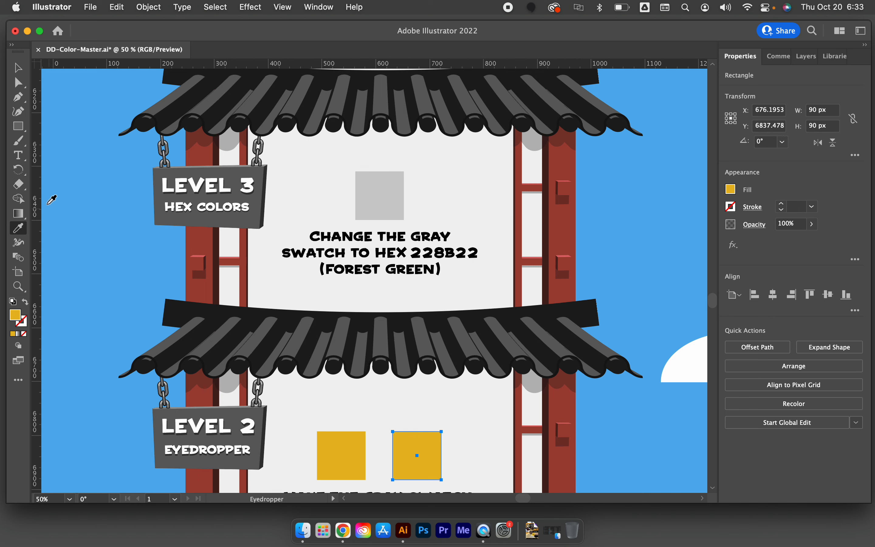
Create a new swatch for the gray Level 3 square's fill, using the Web Safe RGB color mode
key("v")
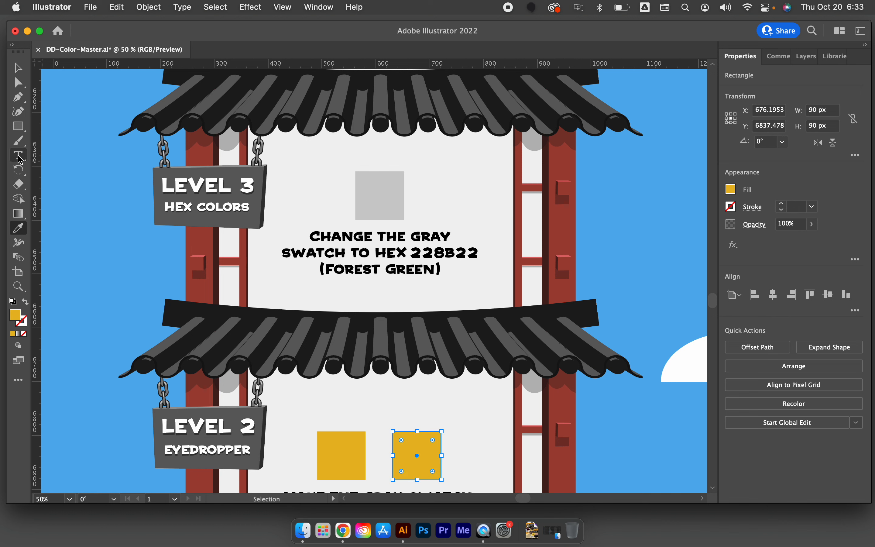
left_click(18, 67)
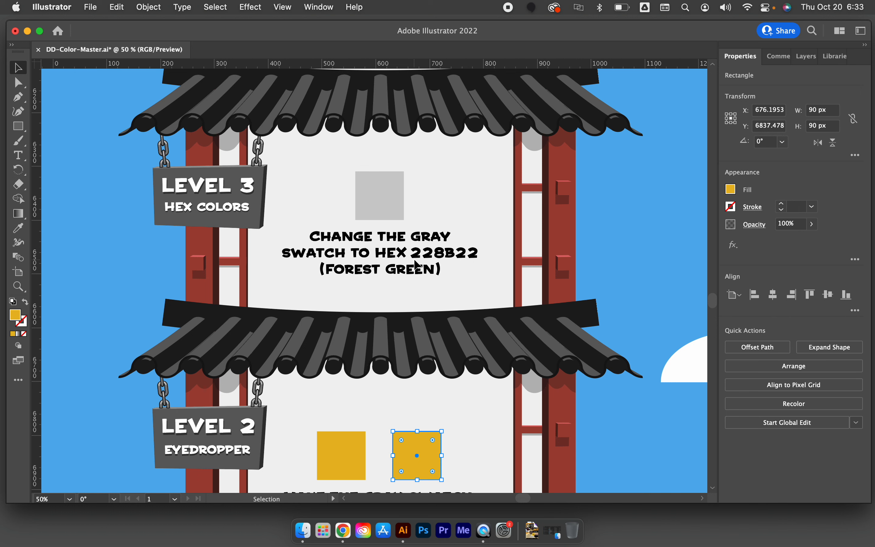
left_click(418, 176)
left_click(398, 181)
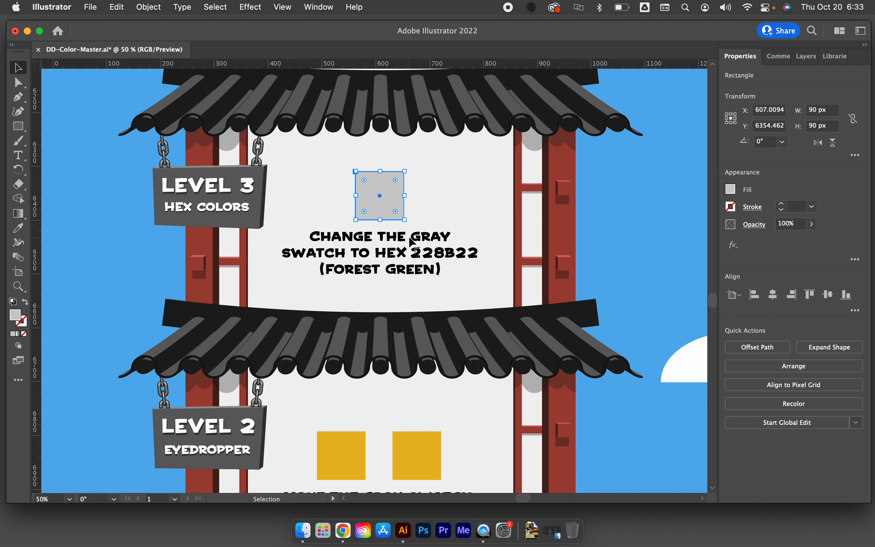
left_click(731, 190)
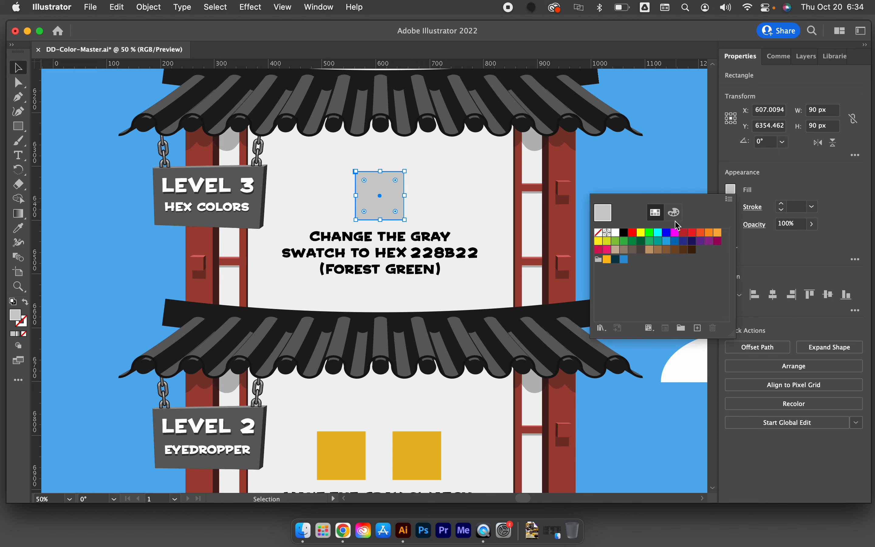
left_click(674, 212)
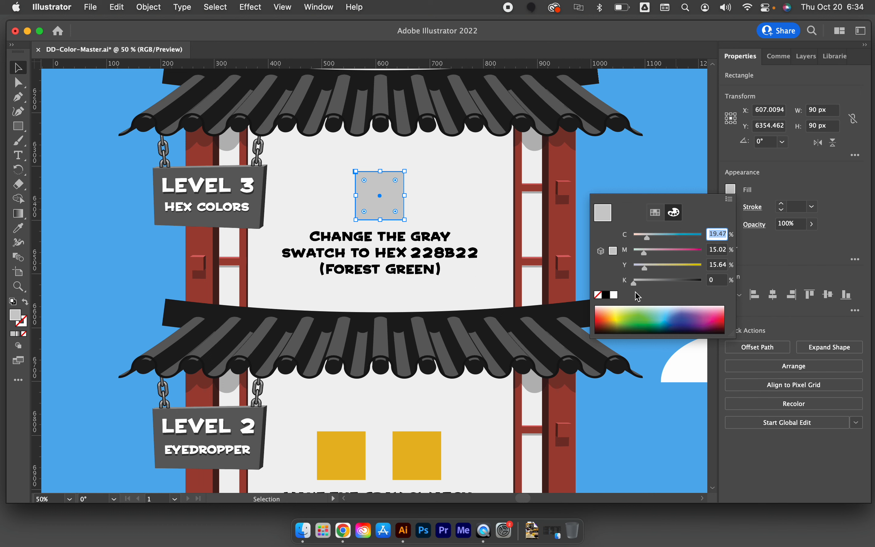
left_click(656, 213)
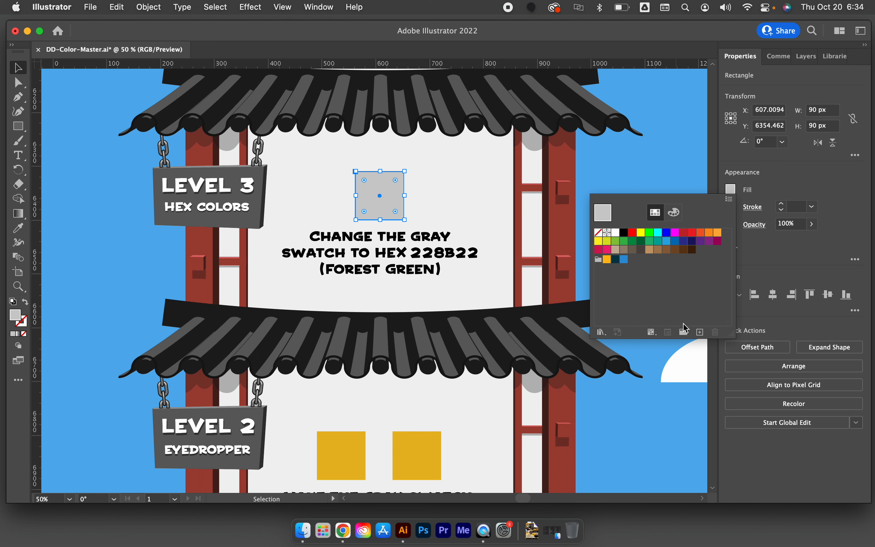
left_click(700, 332)
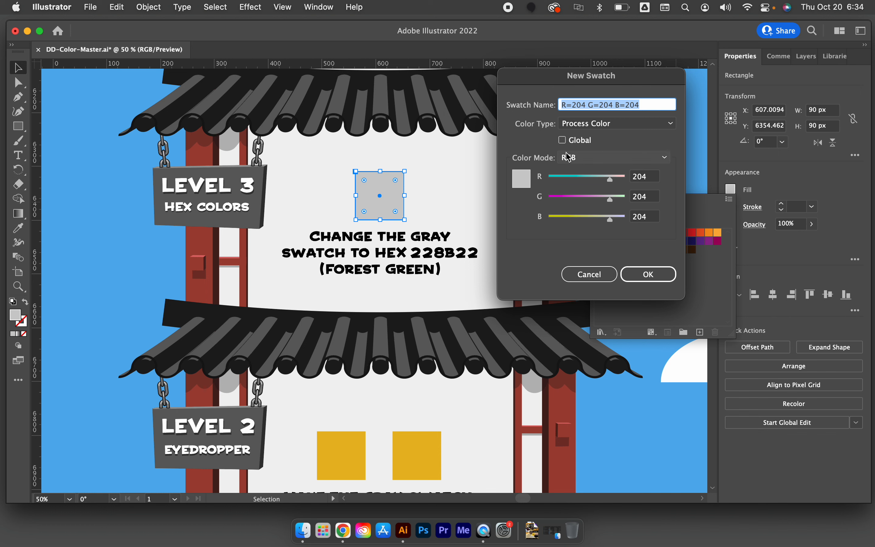
left_click(580, 162)
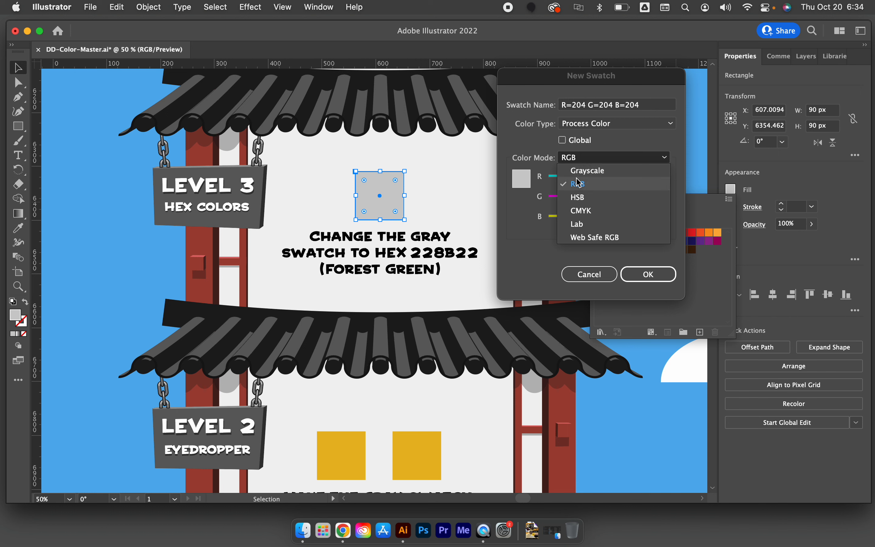
left_click(586, 238)
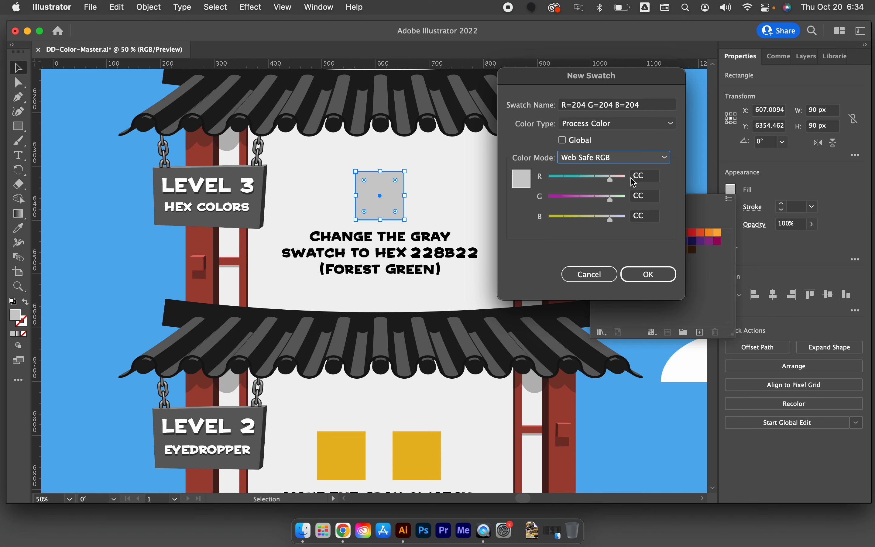
Set the new swatch's hex values to R 22, G 8b and B 22, and apply it to the Level 3 square
left_click(640, 177)
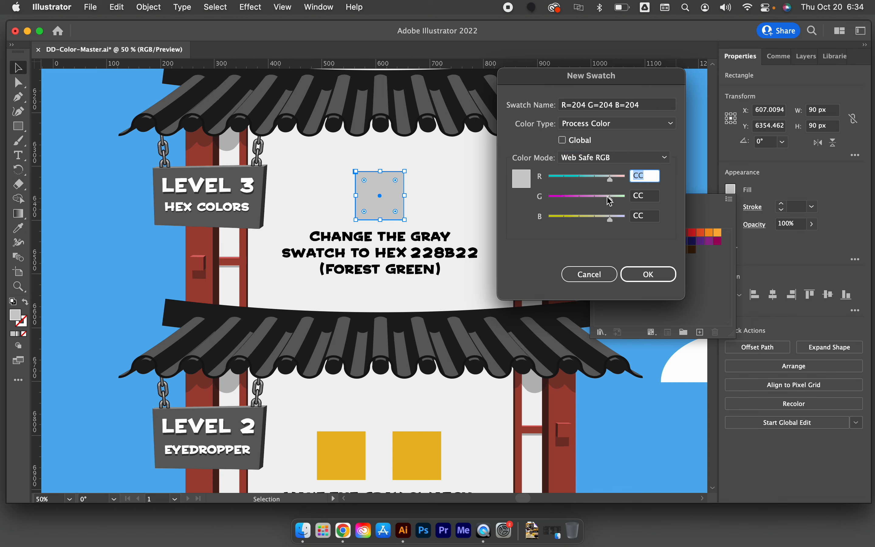
type("22")
left_click(641, 201)
double_click(641, 200)
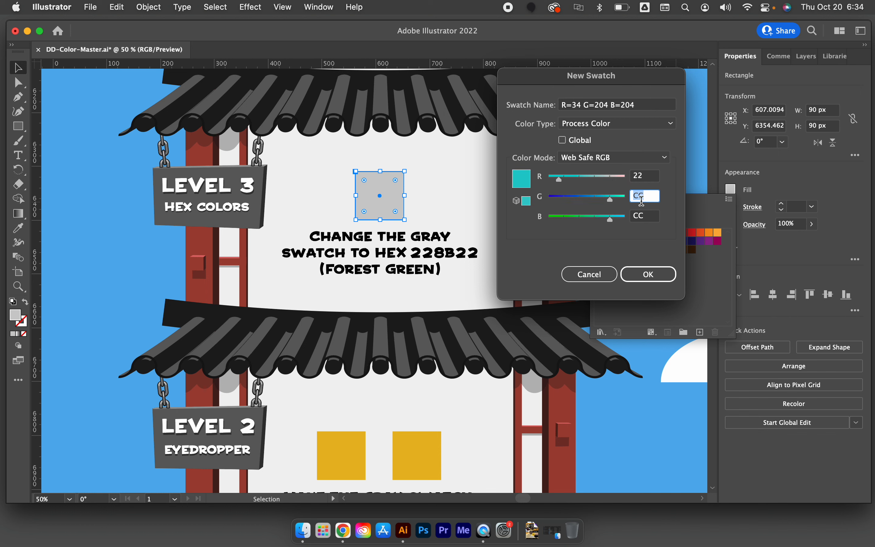
type("8b")
left_click(637, 216)
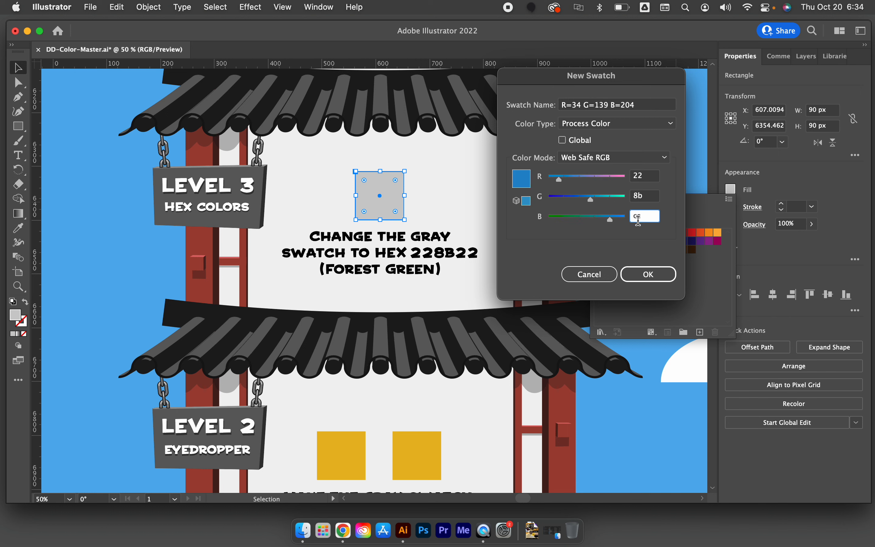
double_click(638, 217)
type("22")
left_click(647, 276)
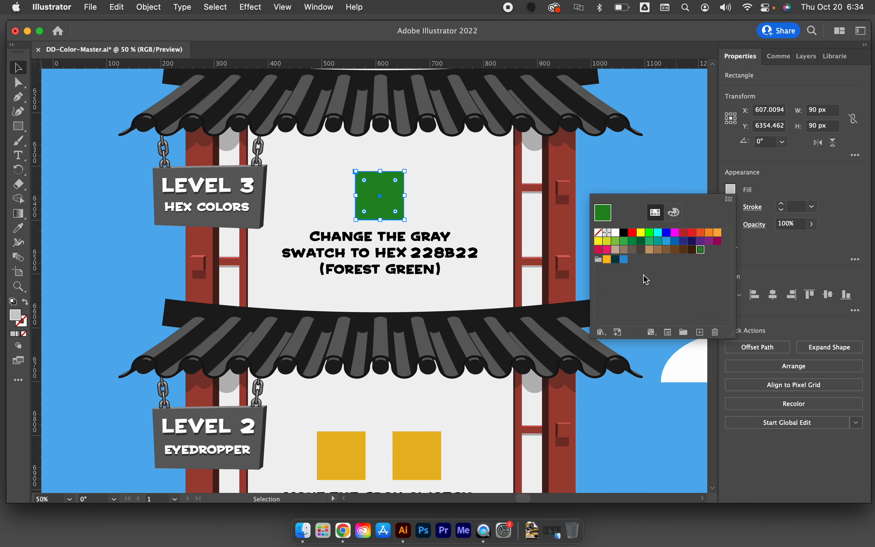
left_click(485, 274)
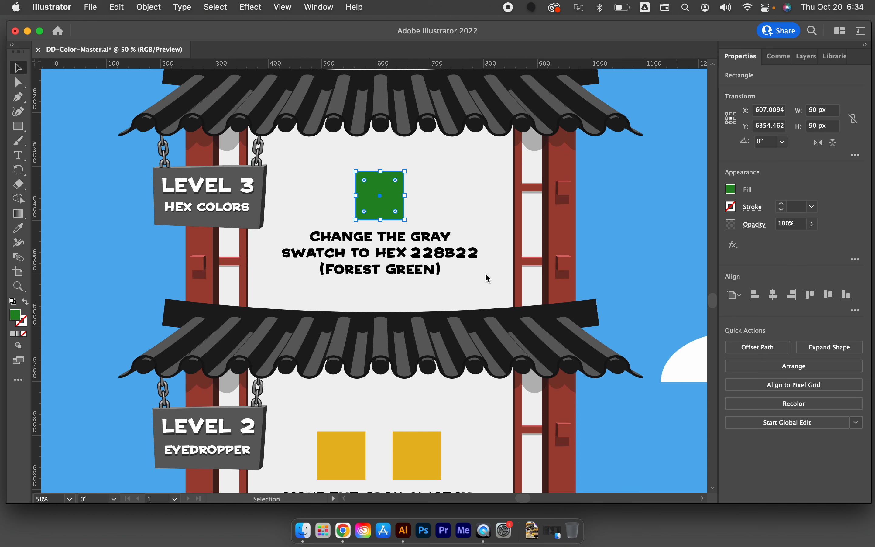
Create a new global swatch from the blue fill of the upper Level 4 square, keeping its RGB values
left_click(484, 274)
scroll(484, 272, "up", 5)
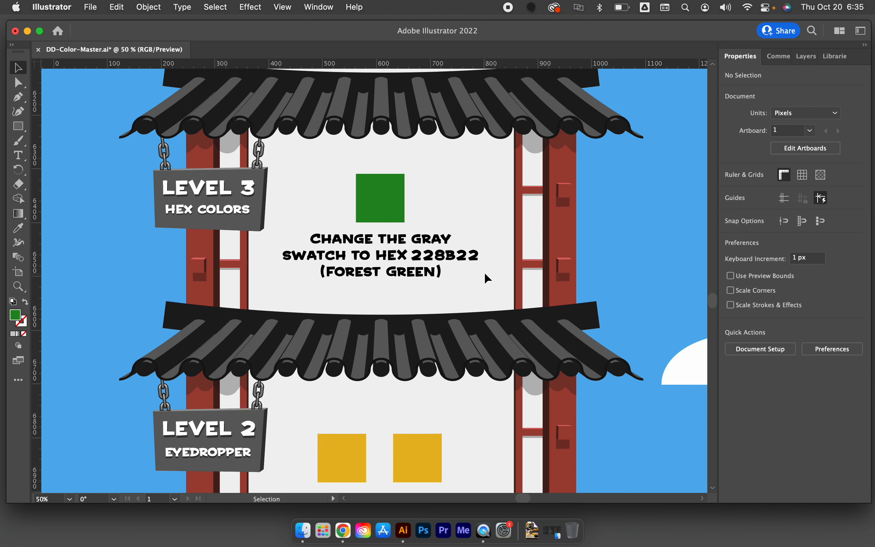
scroll(484, 272, "up", 2)
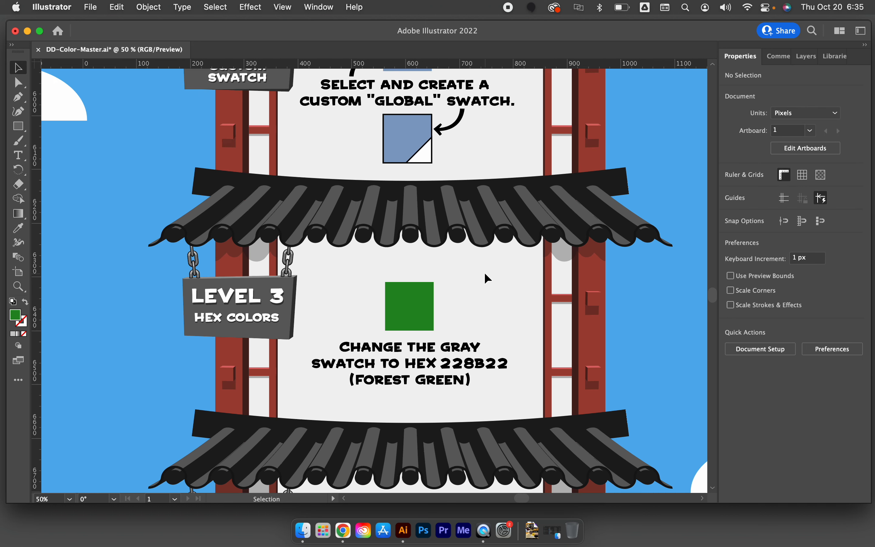
scroll(485, 272, "up", 7)
scroll(484, 272, "up", 8)
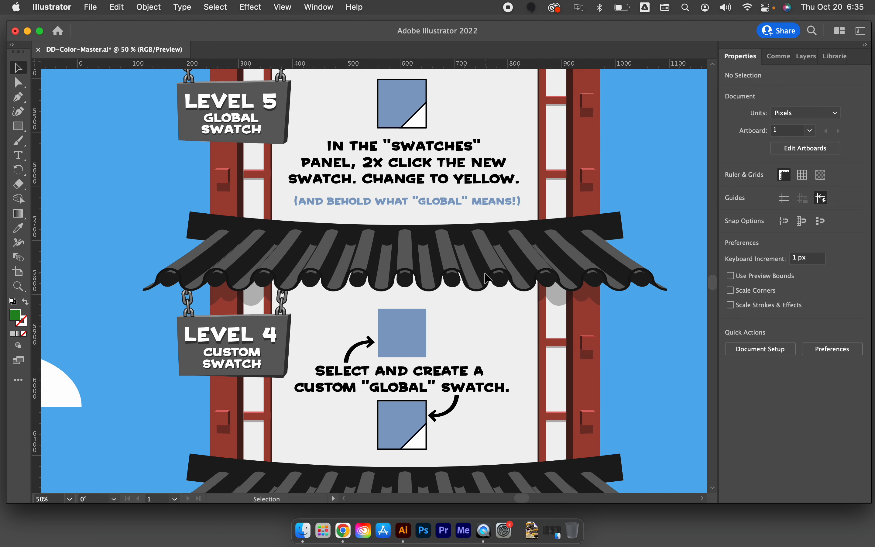
scroll(486, 279, "up", 1)
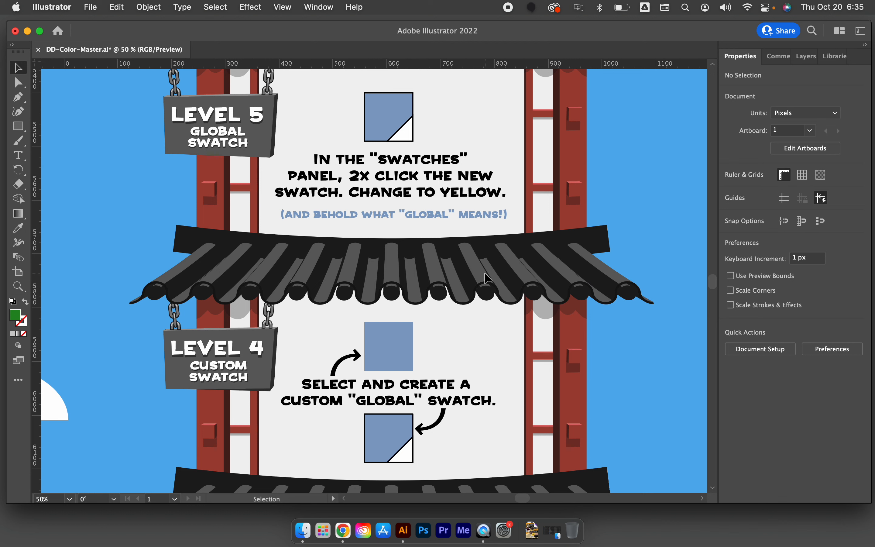
left_click(376, 367)
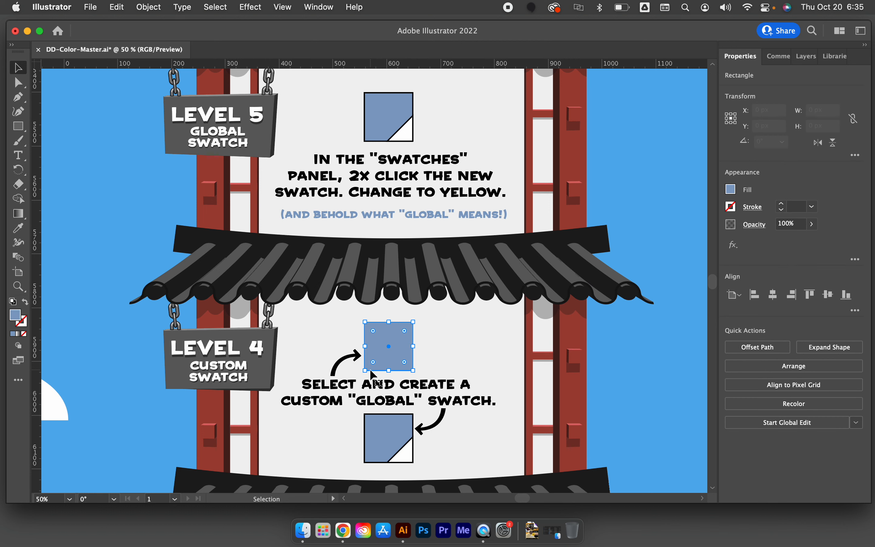
left_click(730, 190)
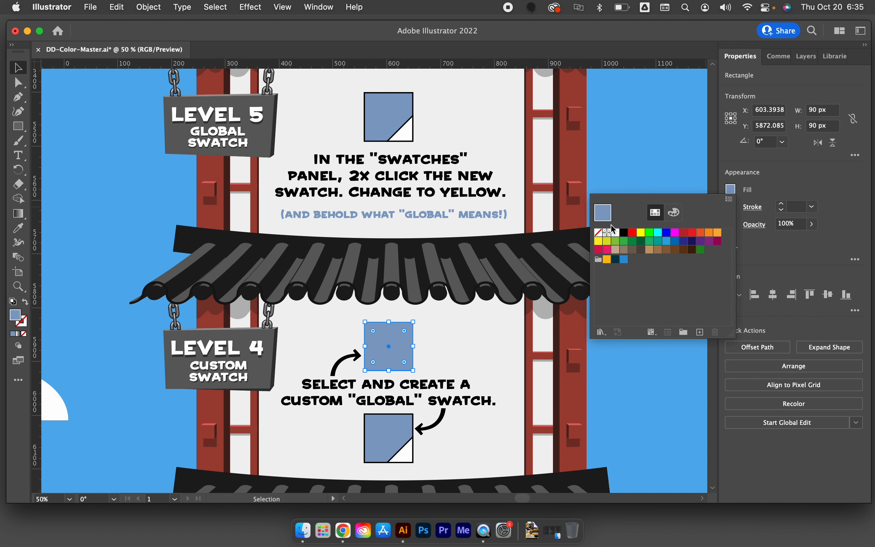
left_click(700, 333)
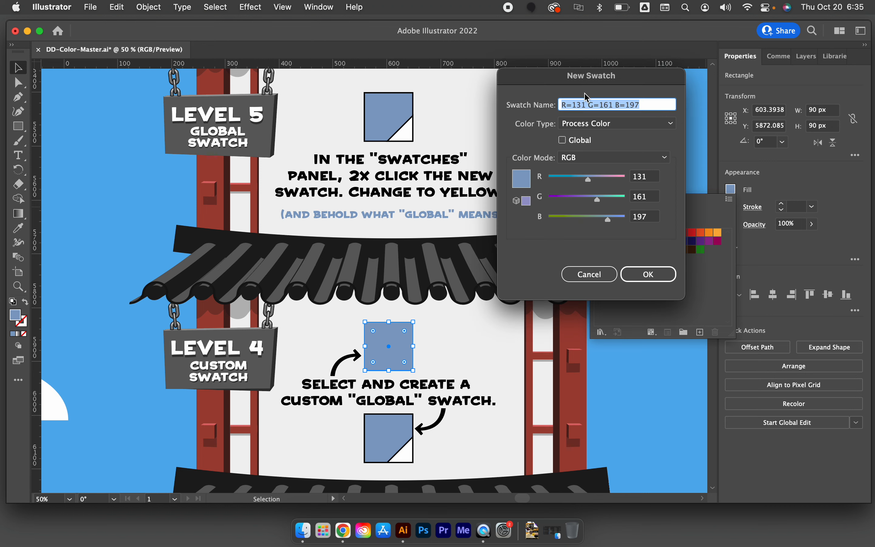
left_click(563, 141)
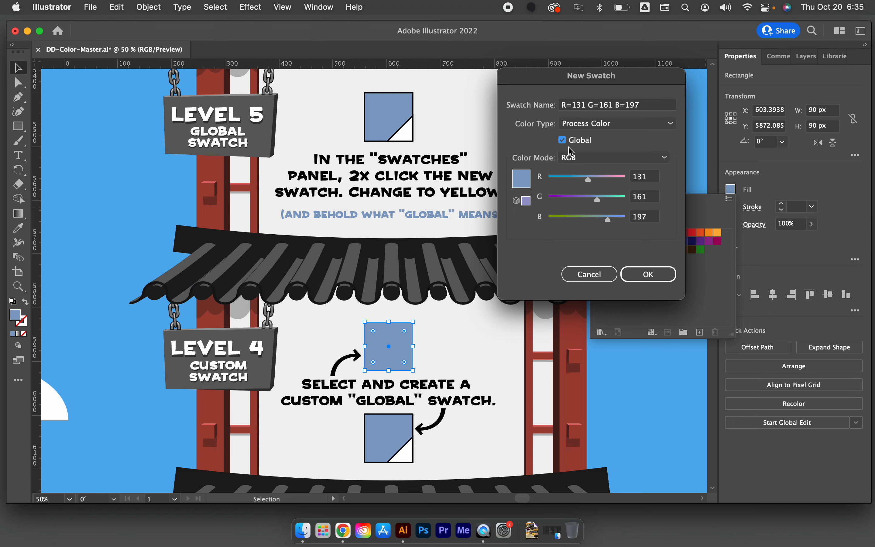
left_click(639, 275)
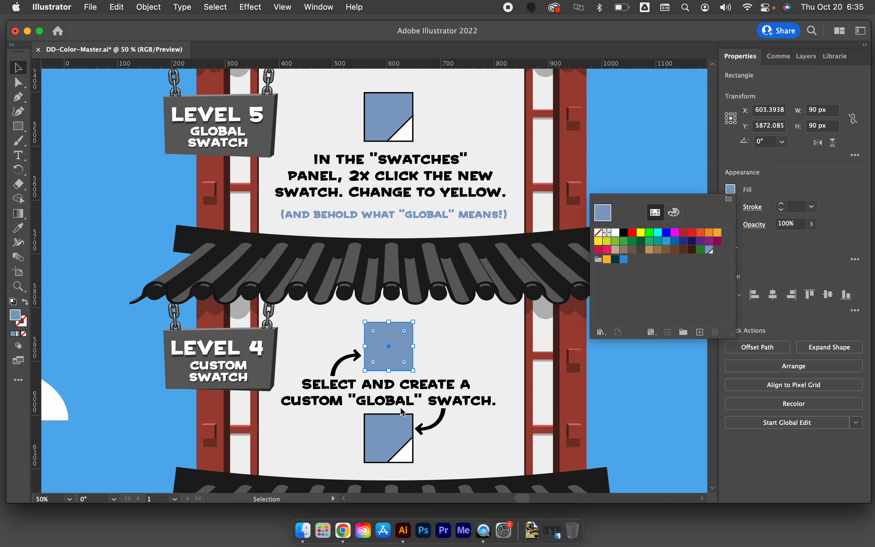
Isolate the lower Level 4 square, apply the new blue global swatch to its fill, and exit isolation
left_click(386, 421)
double_click(386, 420)
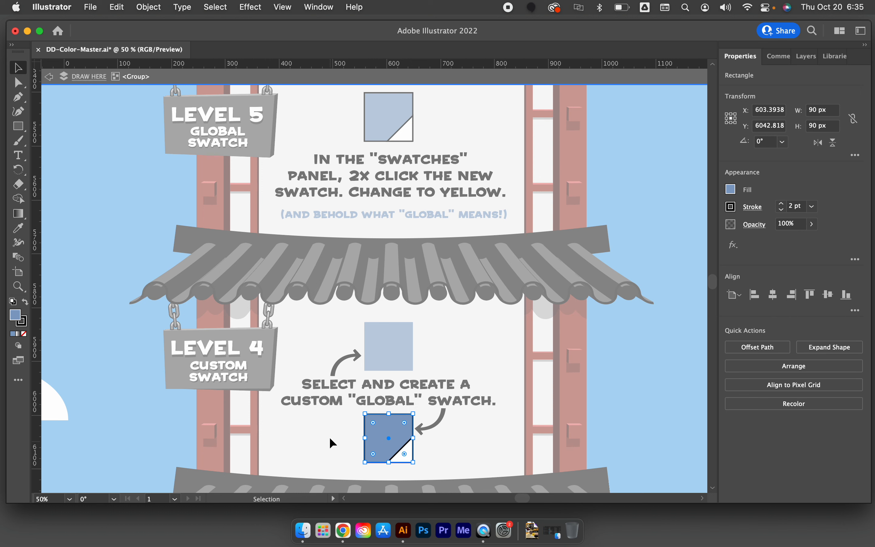
left_click(729, 190)
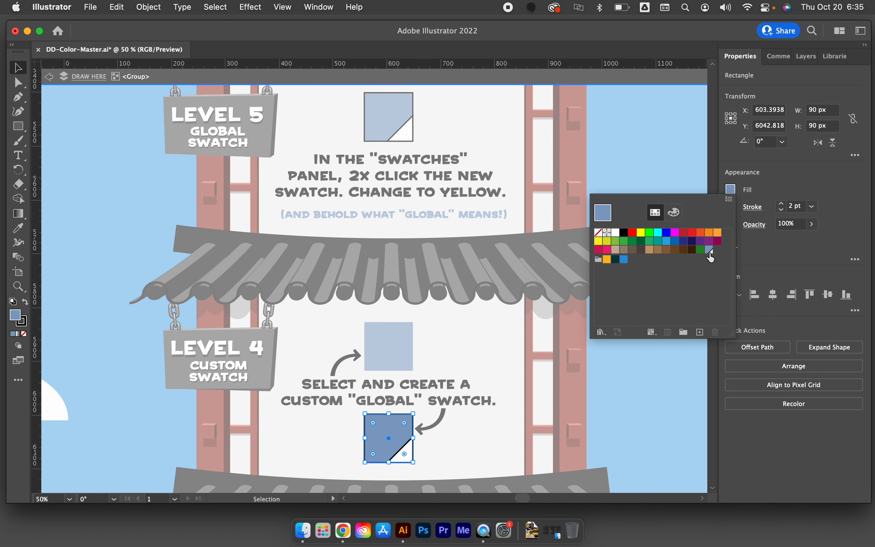
left_click(710, 251)
left_click(516, 358)
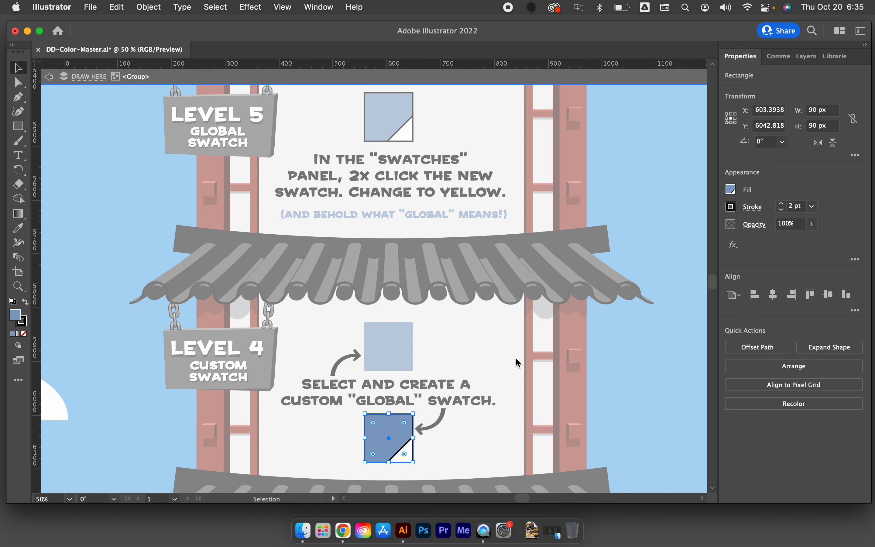
double_click(516, 358)
Isolate the Level 5 square inside its group, fill it with the blue global swatch, and exit isolation
double_click(399, 116)
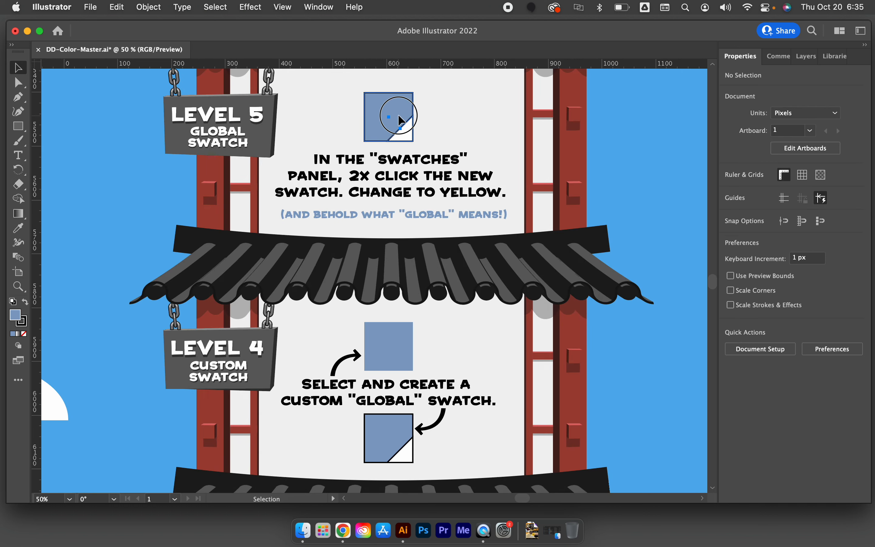
left_click(398, 116)
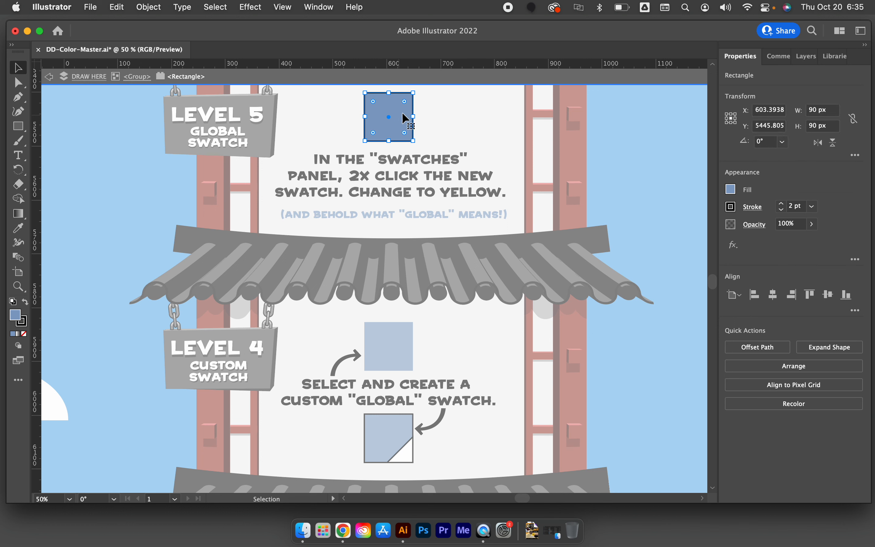
left_click(730, 188)
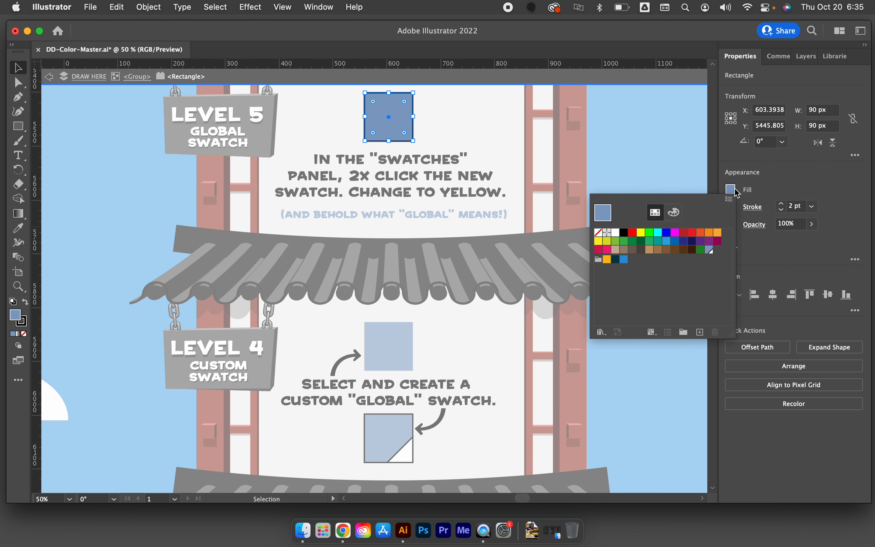
left_click(709, 250)
left_click(526, 370)
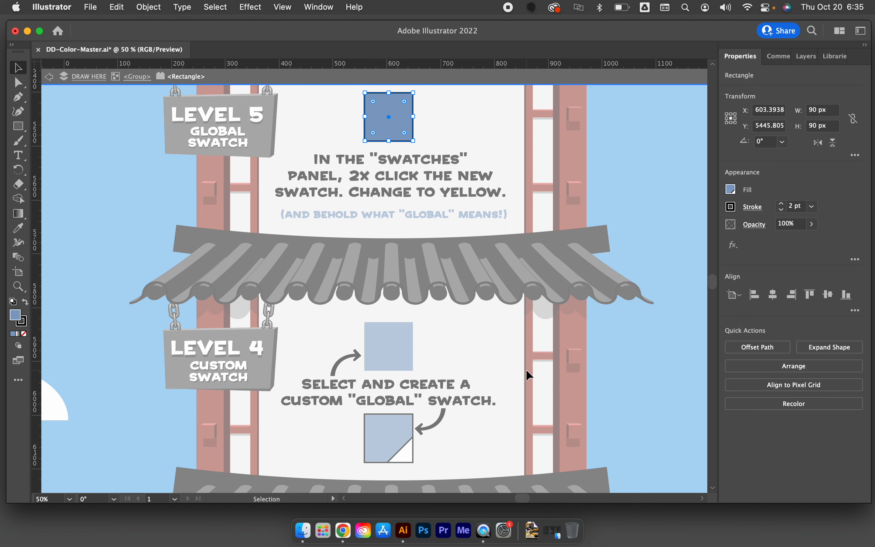
double_click(526, 369)
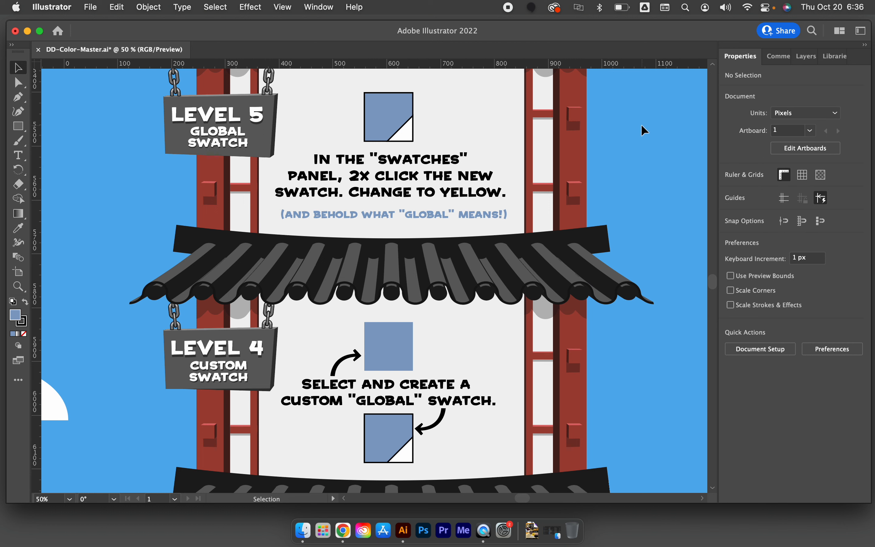
Change the blue global swatch to yellow with R 221, G 188 and B 45
left_click(402, 332)
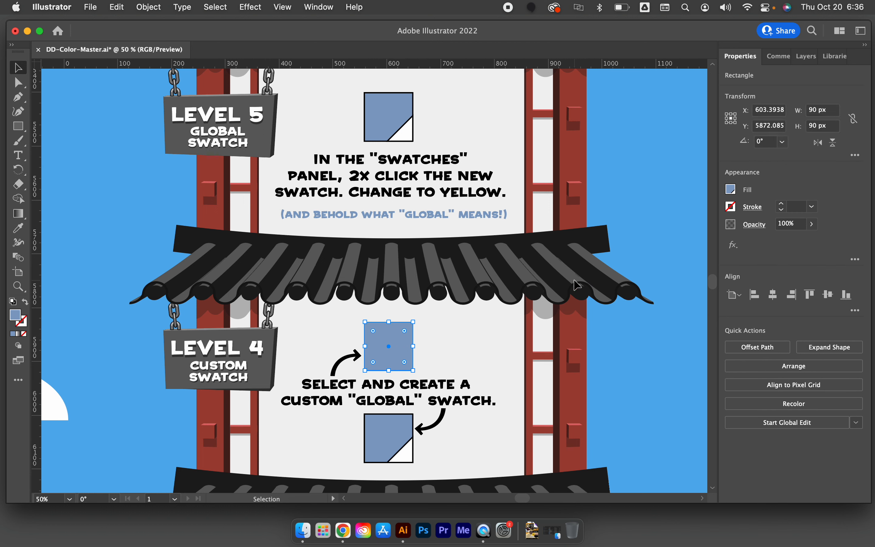
left_click(730, 188)
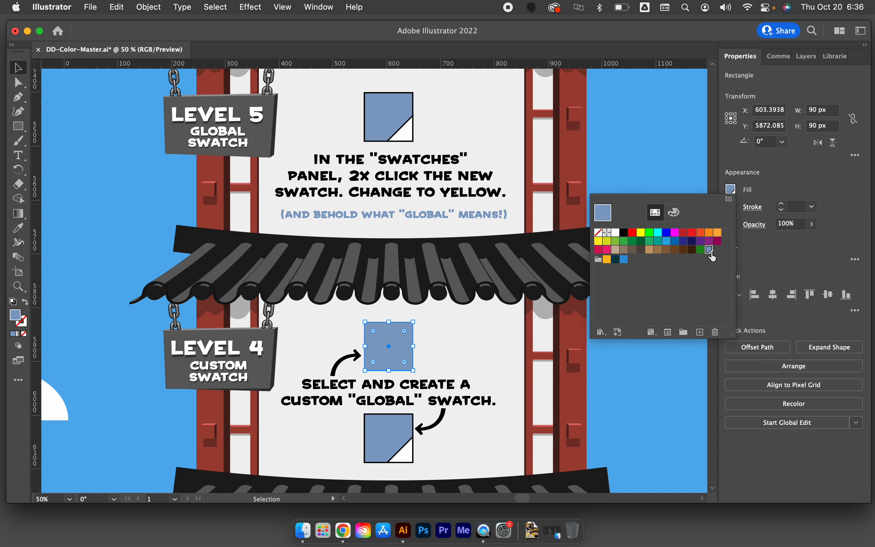
double_click(710, 251)
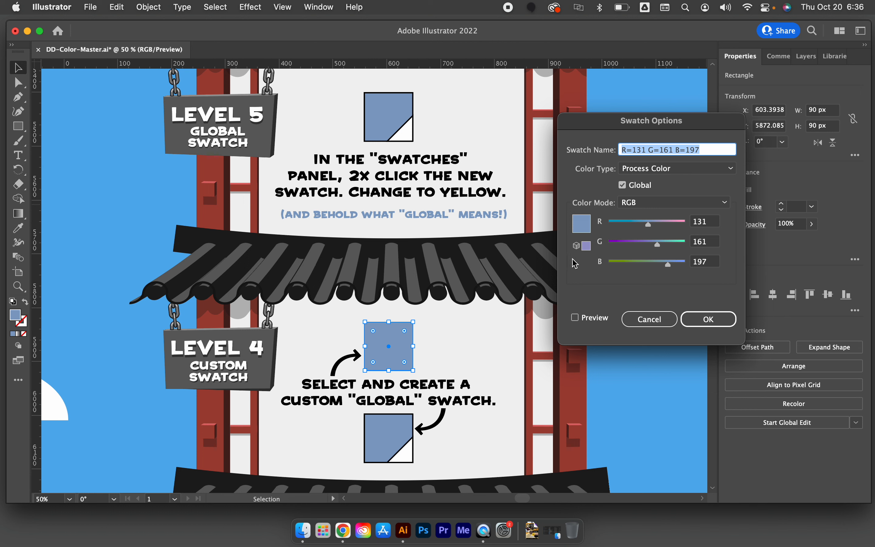
left_click(668, 226)
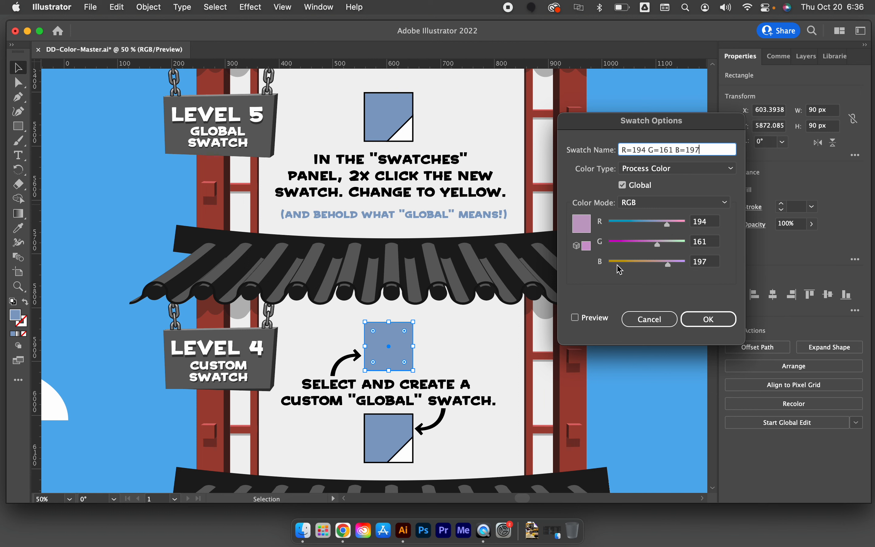
left_click_drag(627, 268, 623, 268)
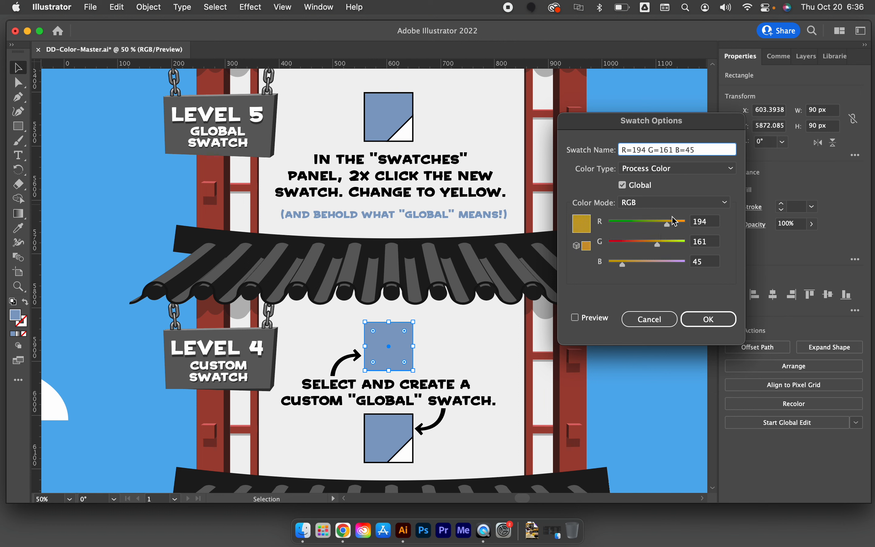
left_click(675, 225)
left_click_drag(676, 226, 666, 246)
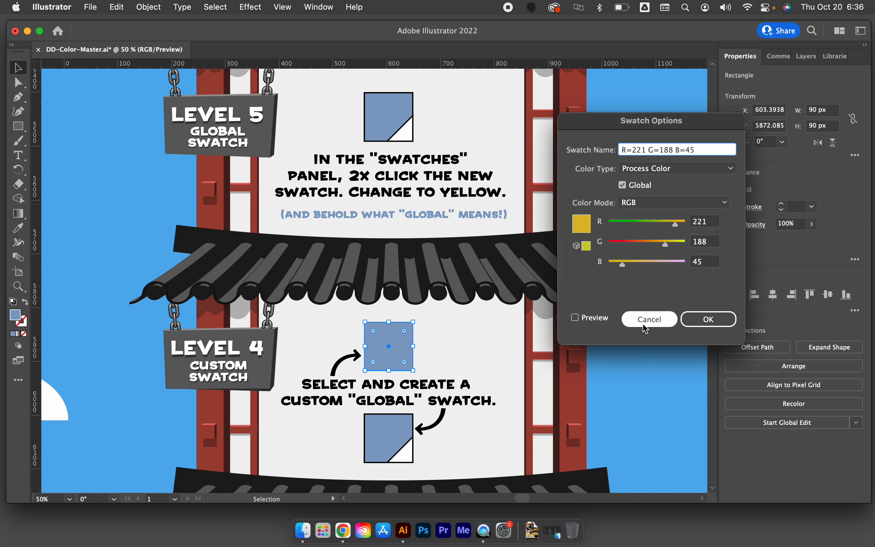
left_click(708, 319)
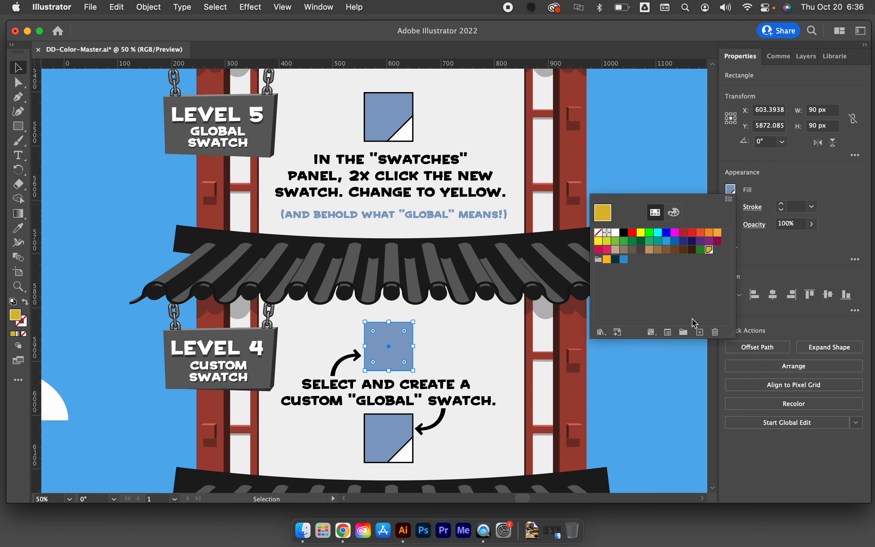
left_click(637, 442)
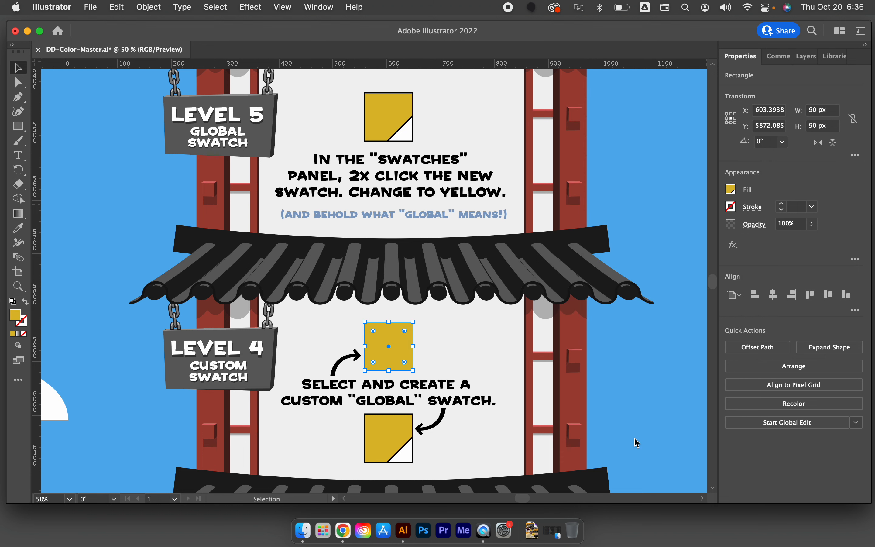
left_click(634, 438)
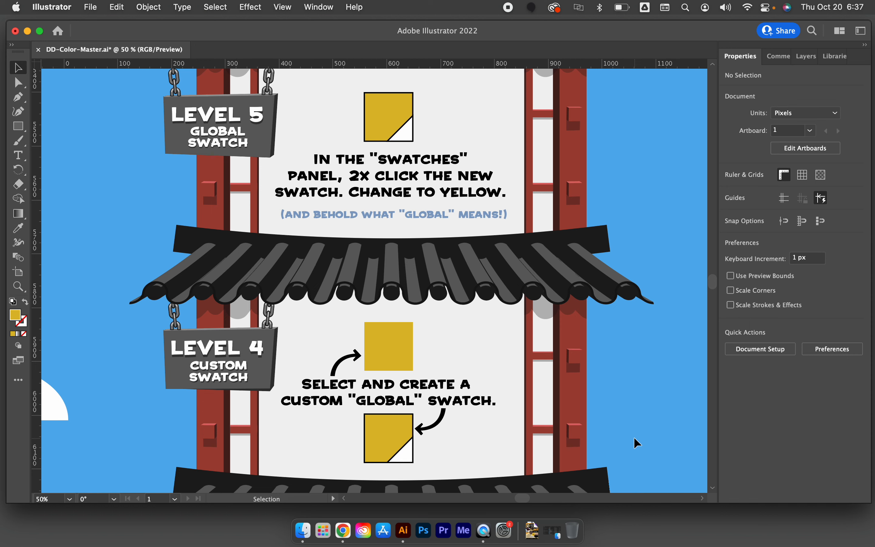
Select the pink middle square in Level 6 and open the Color Guide
scroll(528, 319, "up", 5)
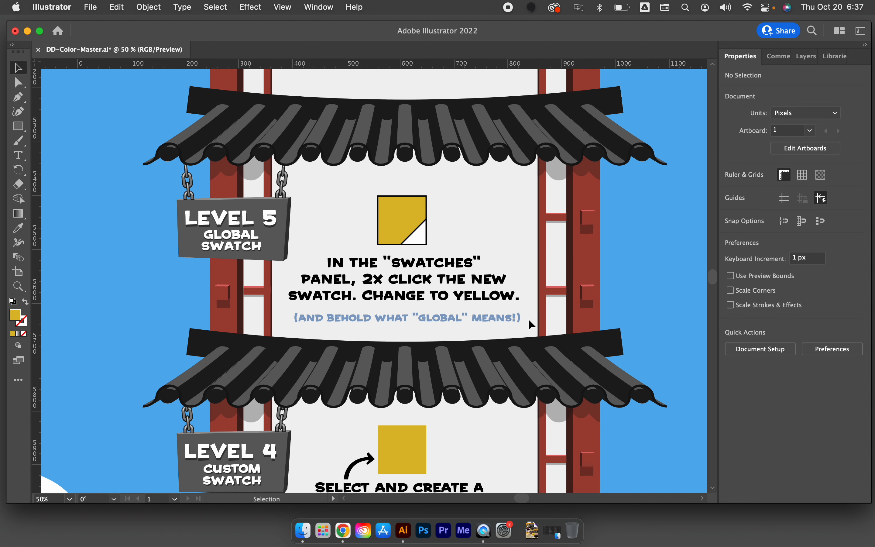
scroll(528, 318, "up", 6)
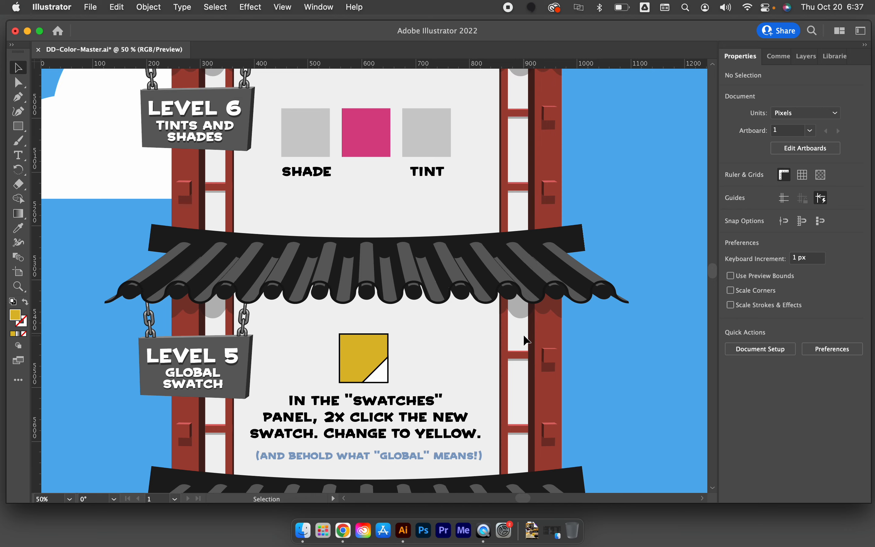
scroll(527, 340, "down", 2)
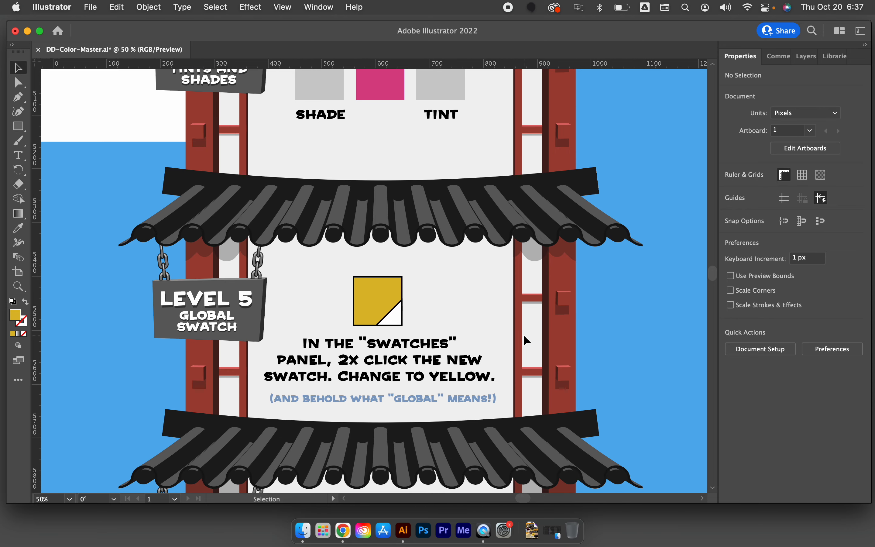
scroll(527, 340, "up", 5)
scroll(526, 340, "up", 2)
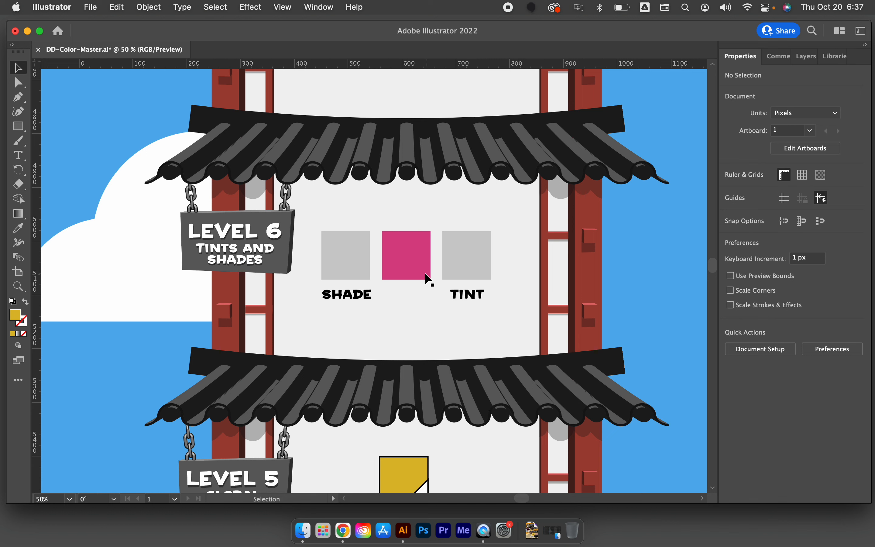
left_click(403, 252)
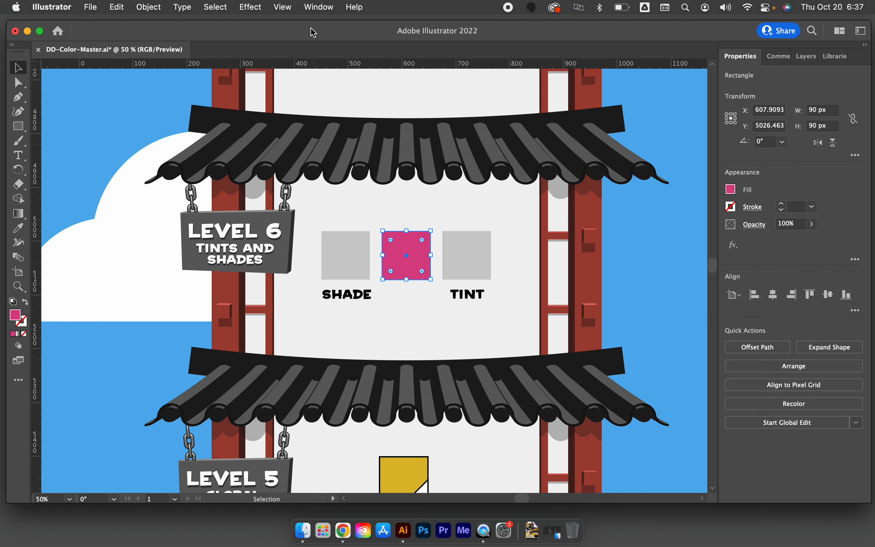
left_click(319, 8)
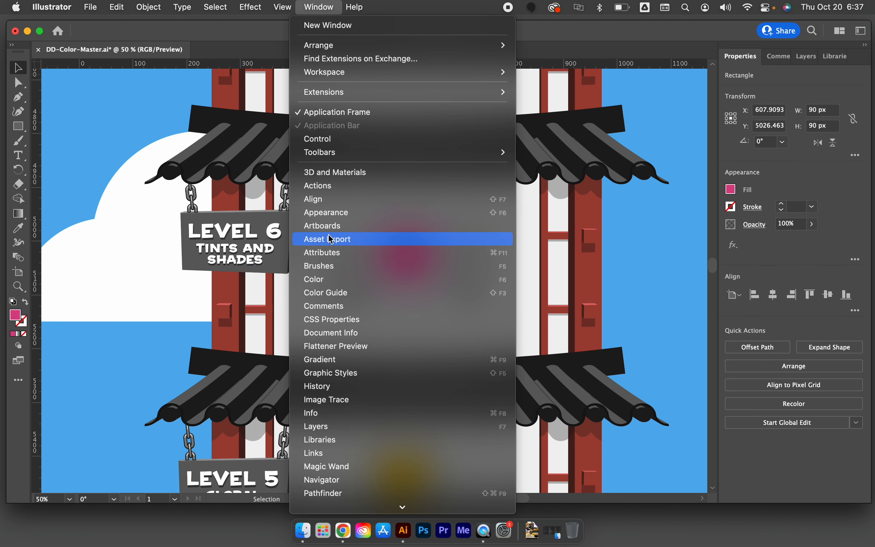
scroll(331, 239, "down", 5)
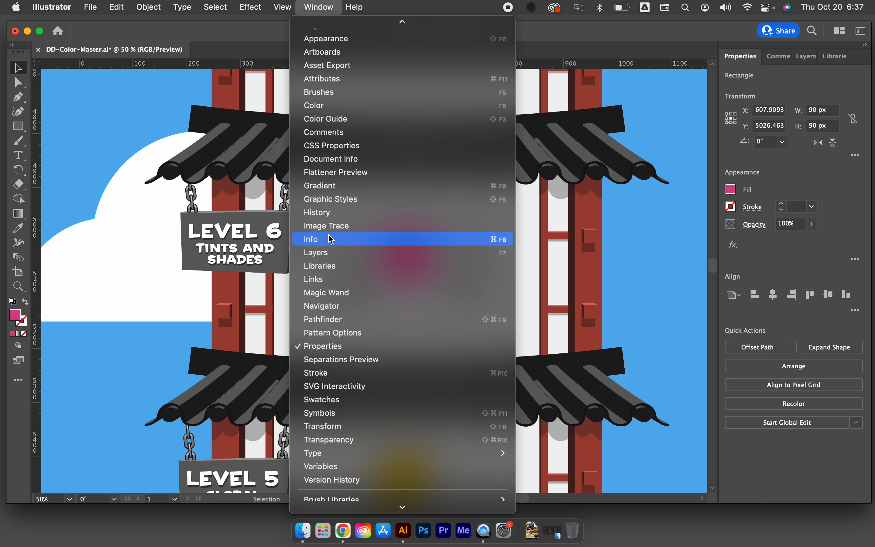
left_click(344, 121)
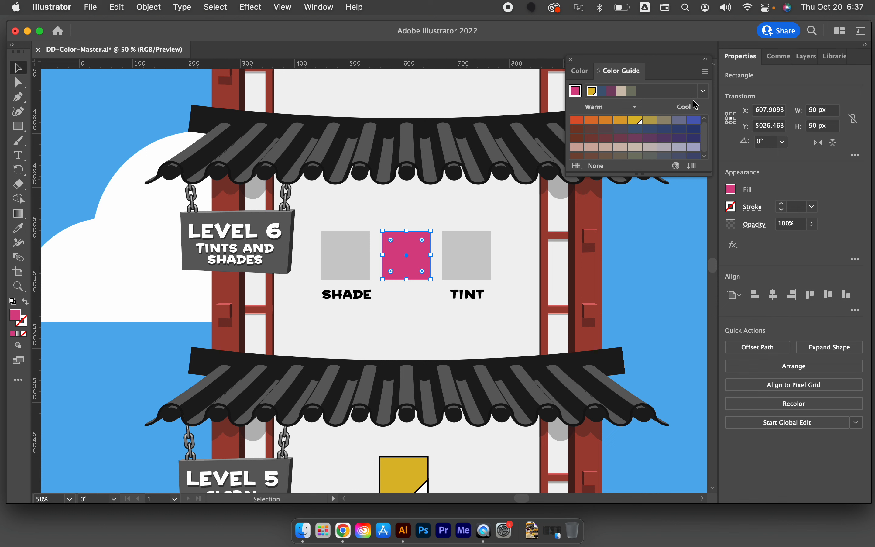
Switch the Color Guide to Show Tints/Shades and set the selected square's pink as the base color
left_click(705, 72)
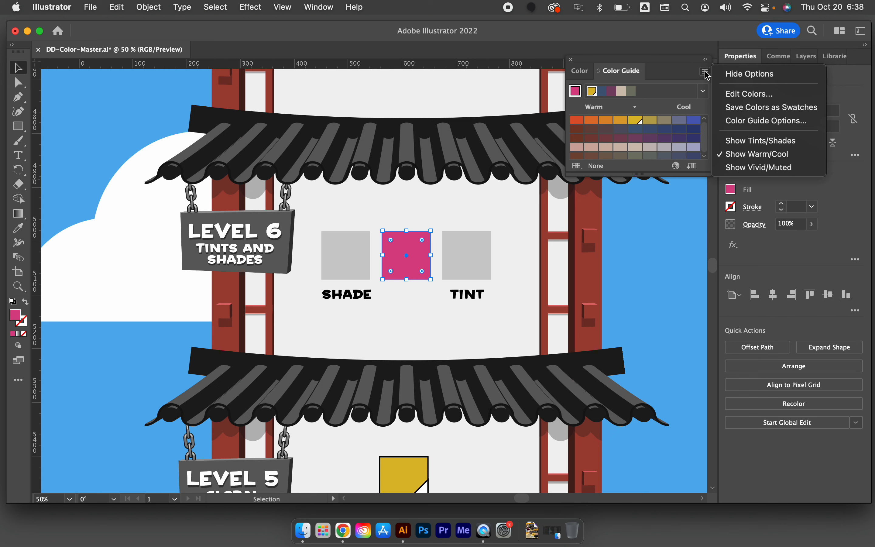
left_click(748, 142)
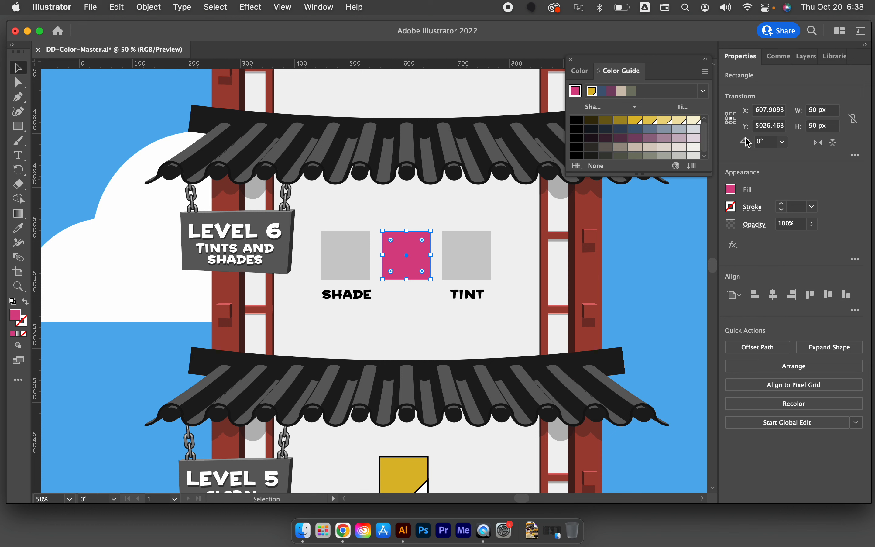
left_click(576, 95)
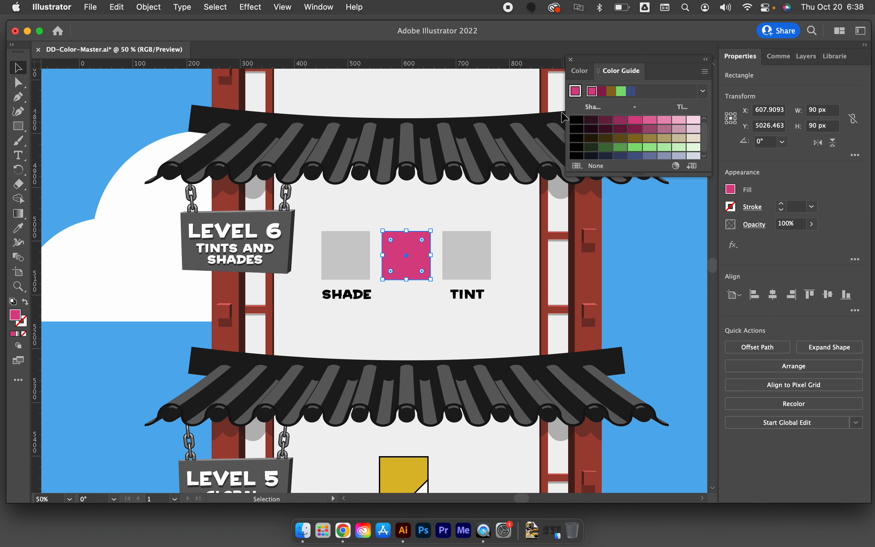
Fill the Level 6 Shade square with a dark shade of the pink and the Tint square with a light tint
left_click(351, 256)
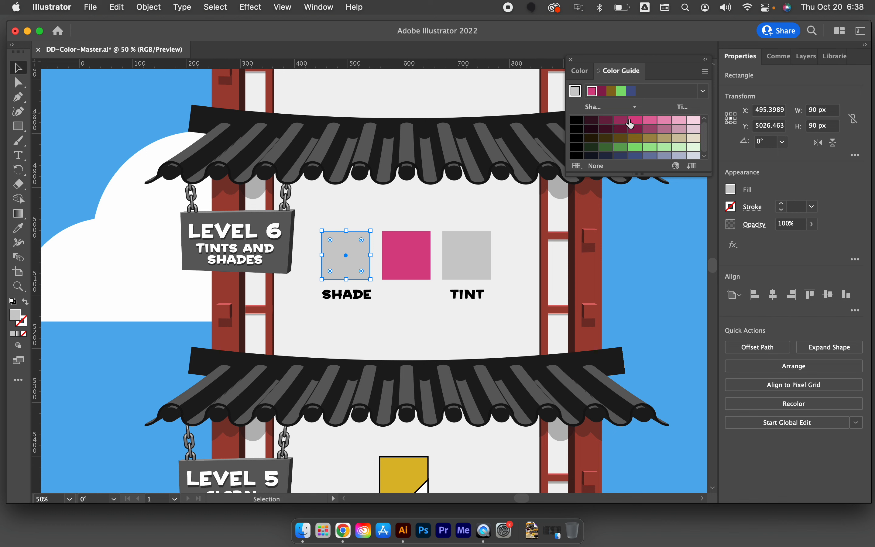
left_click(609, 122)
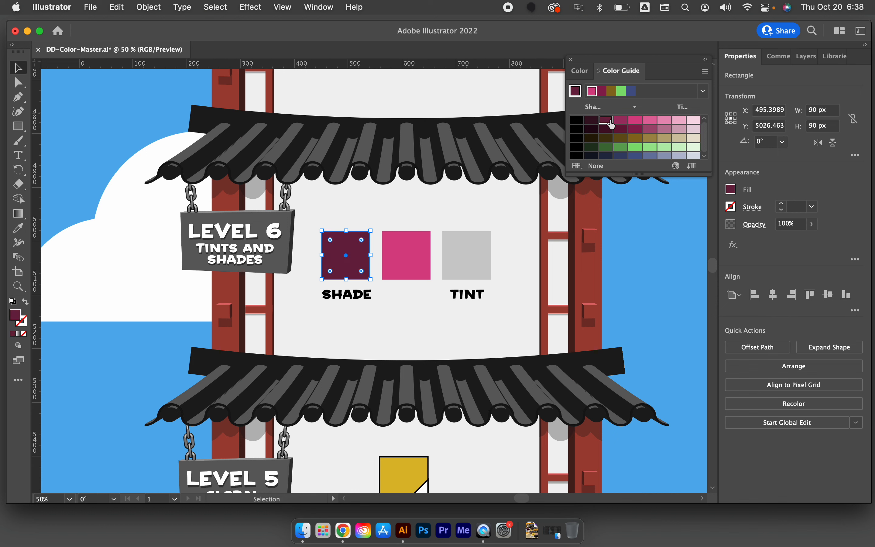
left_click(477, 265)
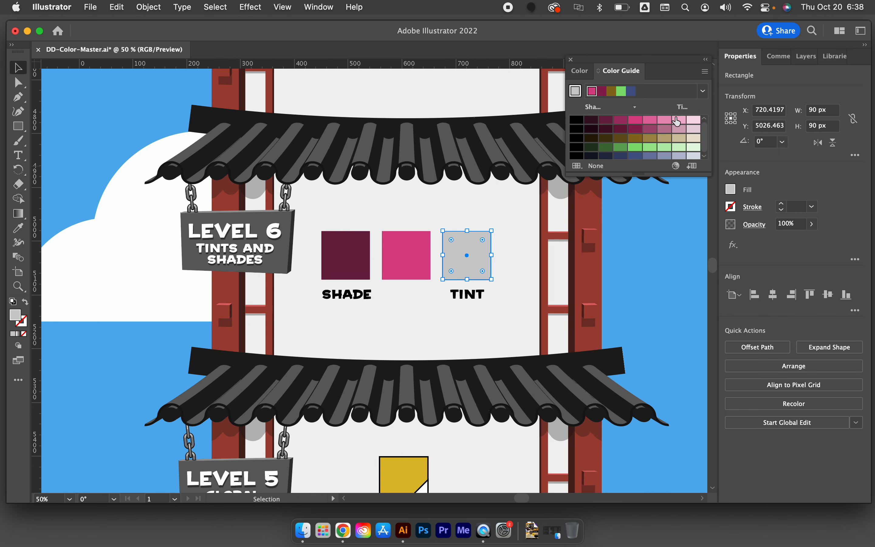
left_click(664, 120)
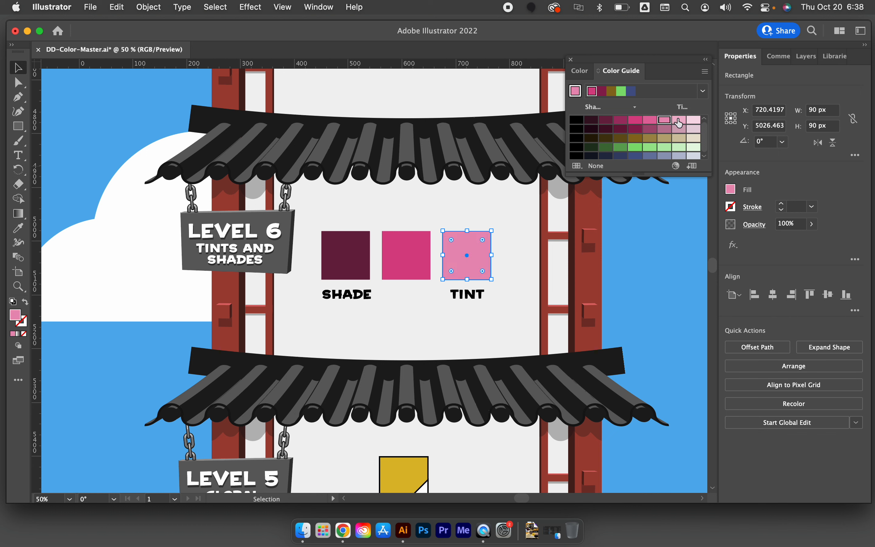
left_click(679, 120)
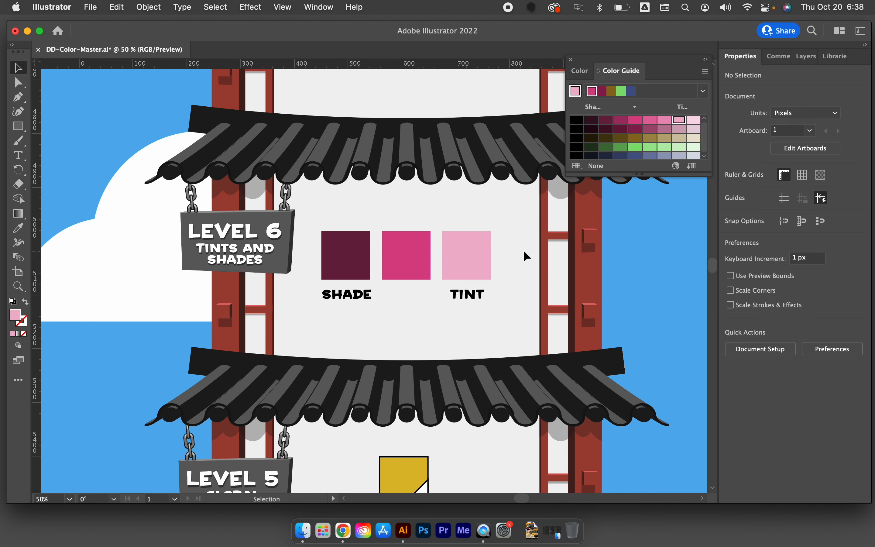
Switch the Color Guide to Show Vivid/Muted and set the blue of the middle Level 7 square as base color
scroll(523, 250, "up", 2)
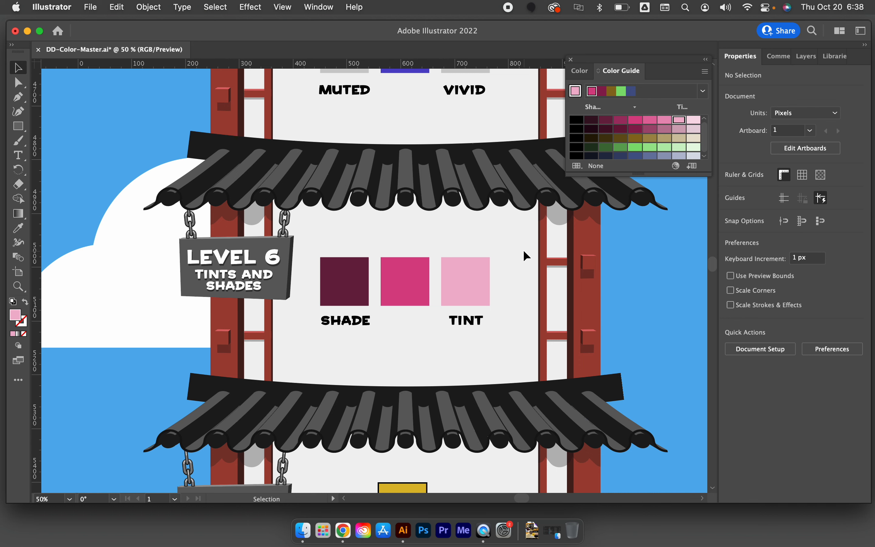
scroll(524, 251, "up", 4)
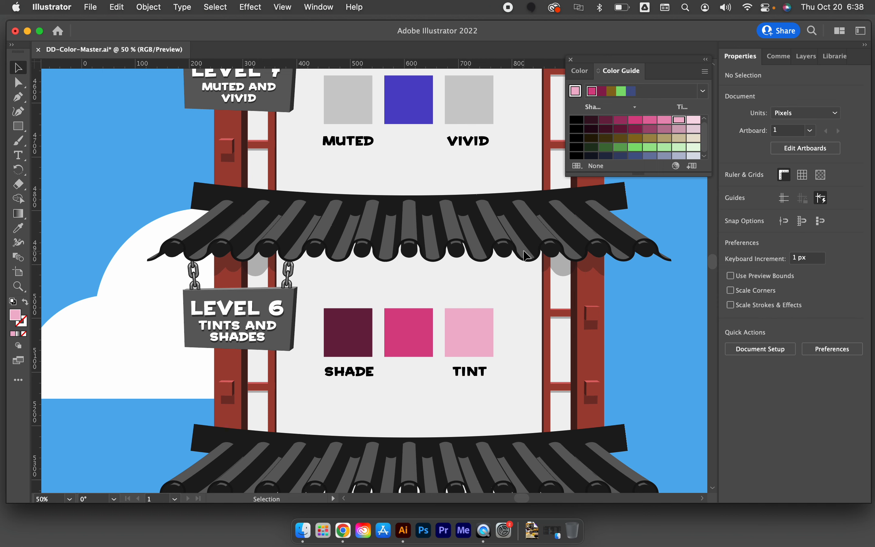
scroll(526, 255, "up", 4)
scroll(526, 255, "right", 3)
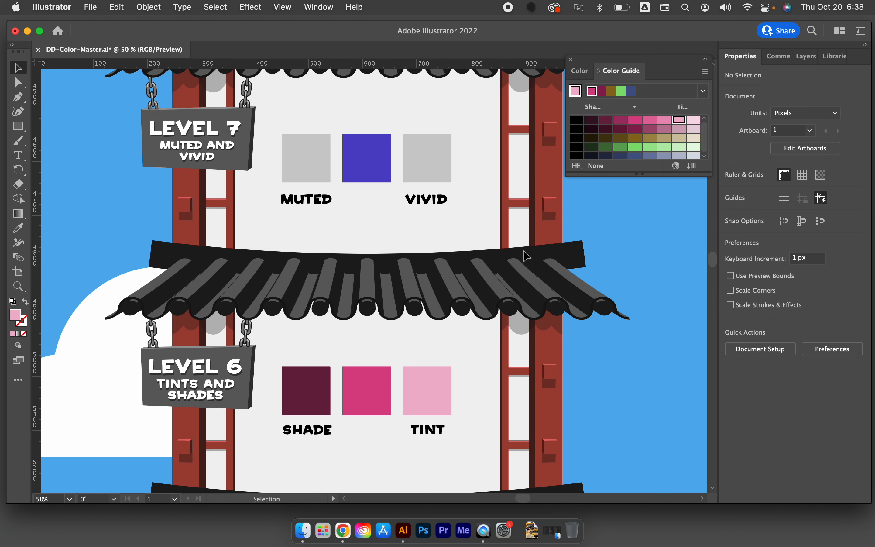
scroll(526, 255, "up", 4)
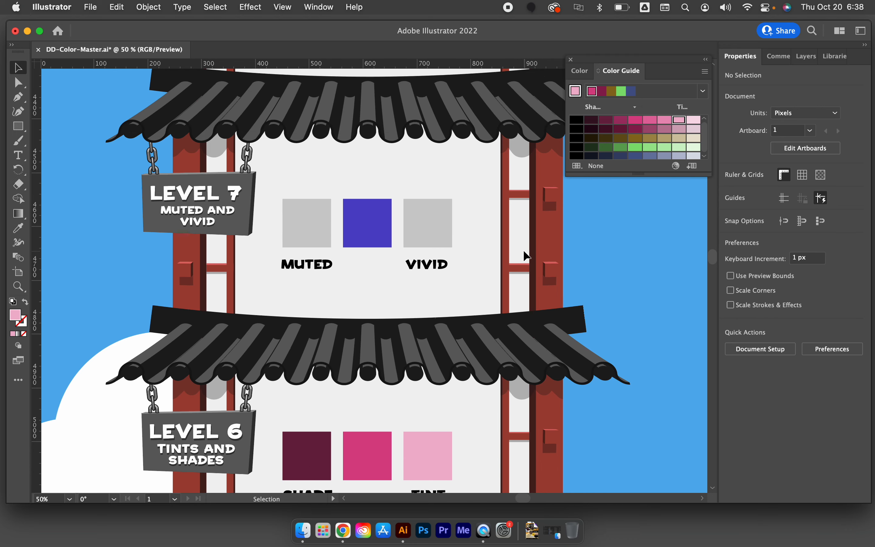
left_click(363, 231)
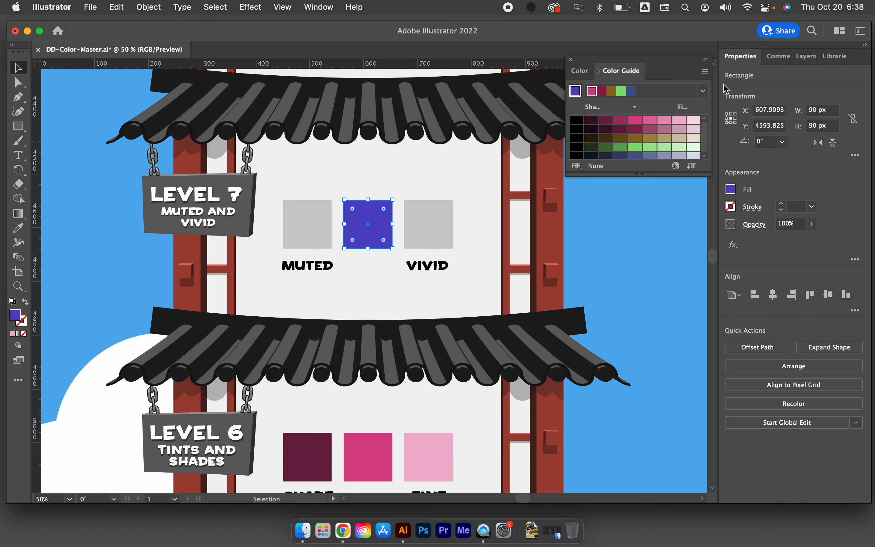
left_click(704, 72)
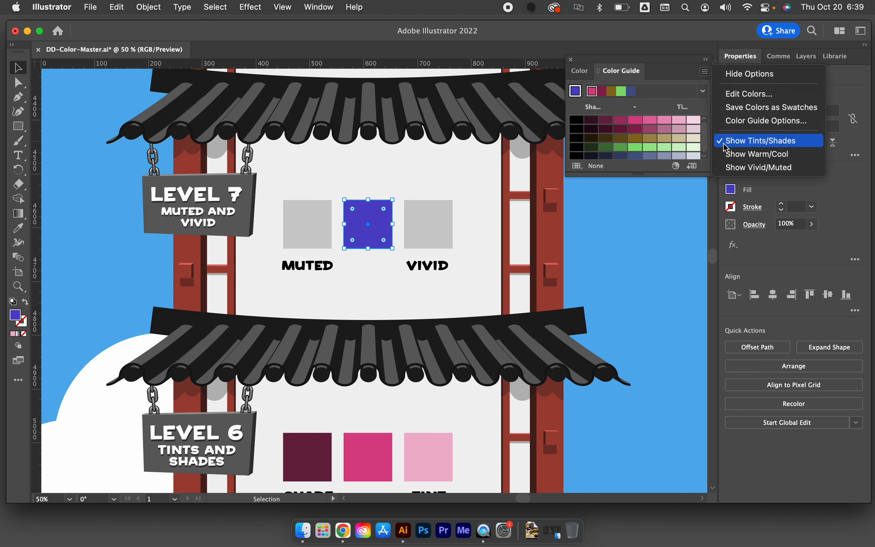
left_click(729, 167)
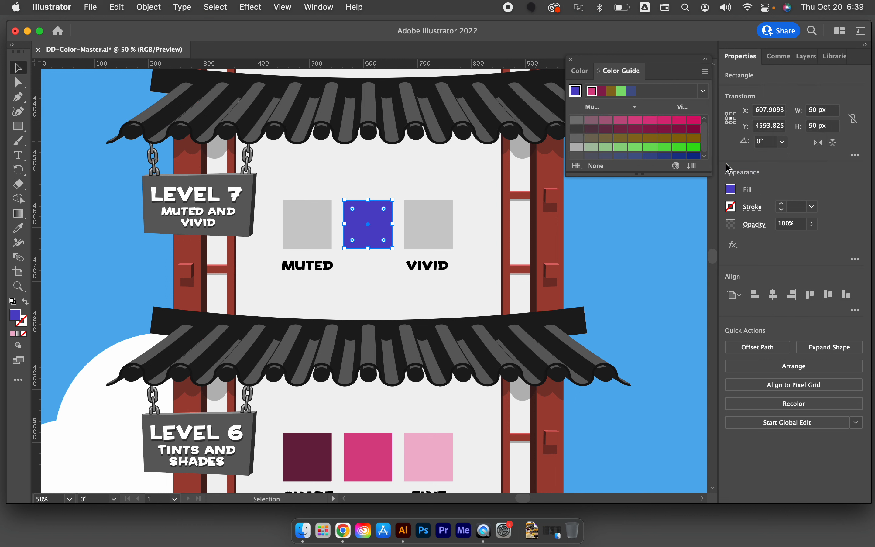
left_click(574, 92)
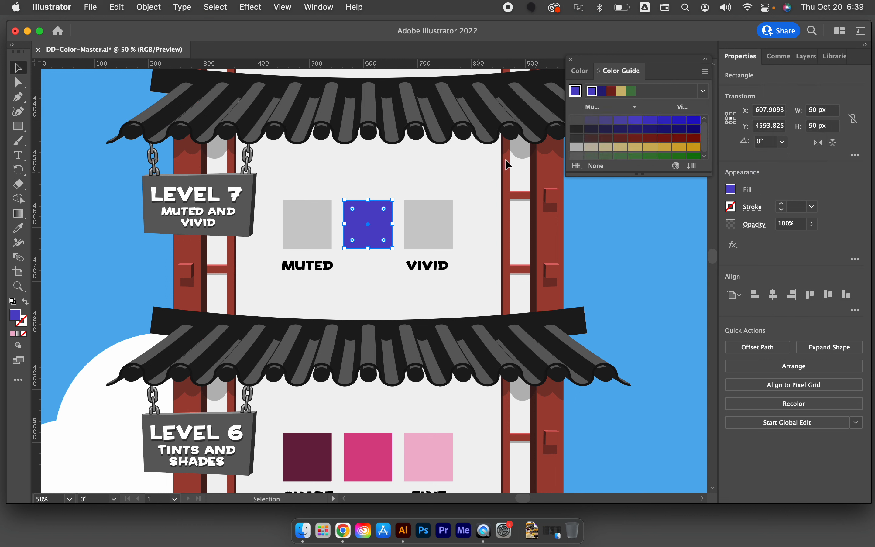
Fill the Level 7 Muted square with a grayish muted blue and the Vivid square with a saturated blue, leaving nothing selected
left_click(313, 211)
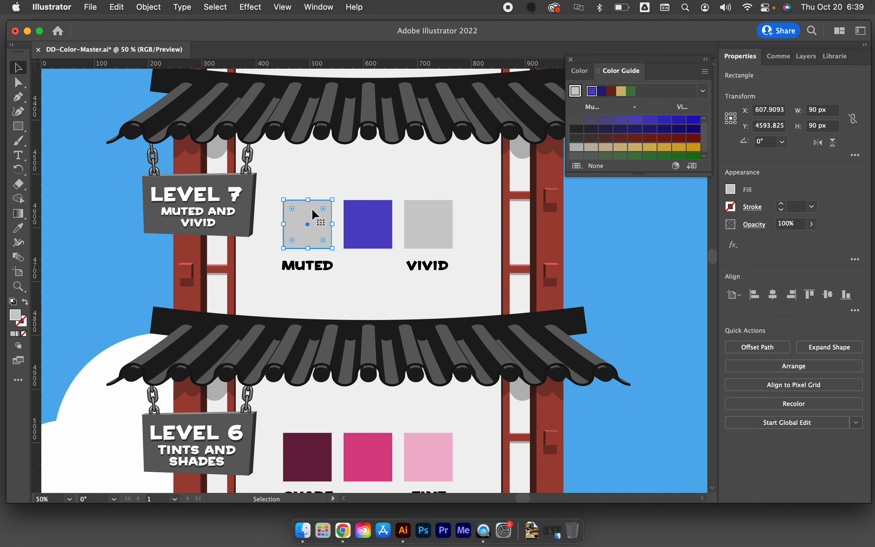
left_click(591, 120)
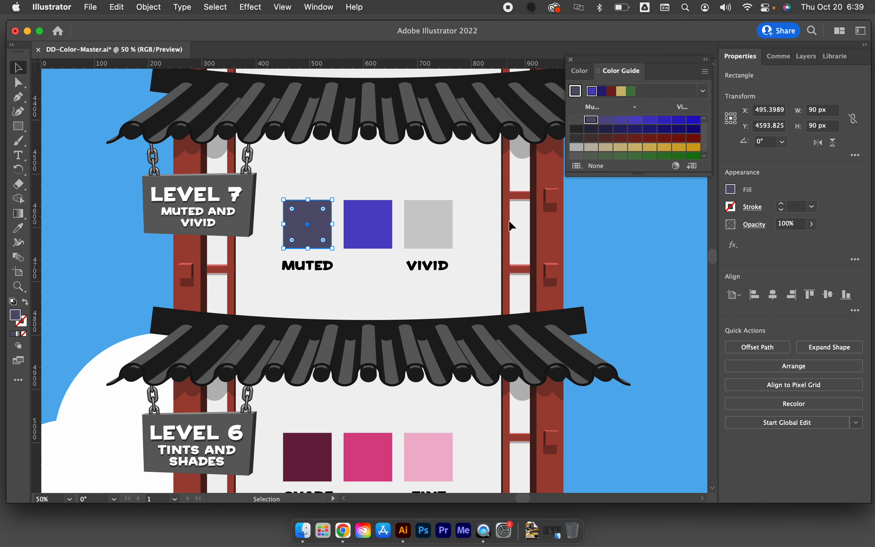
left_click(437, 236)
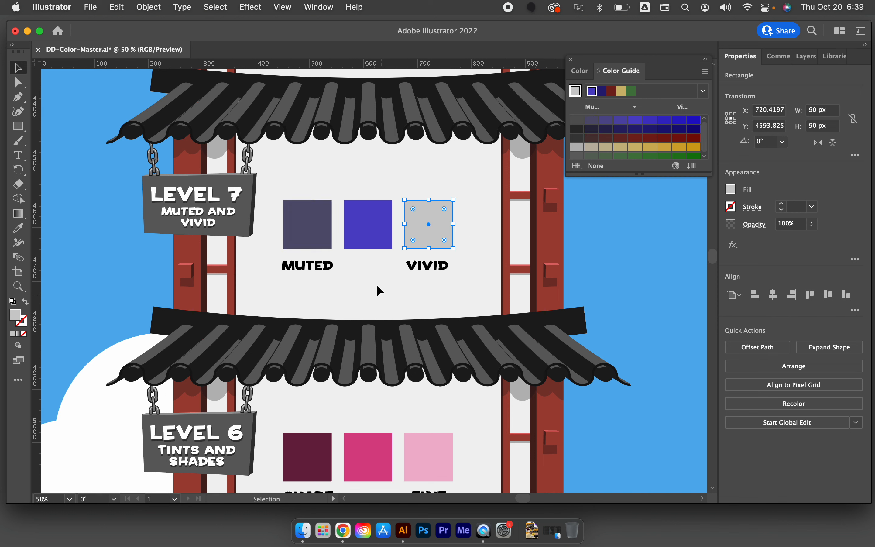
left_click(679, 120)
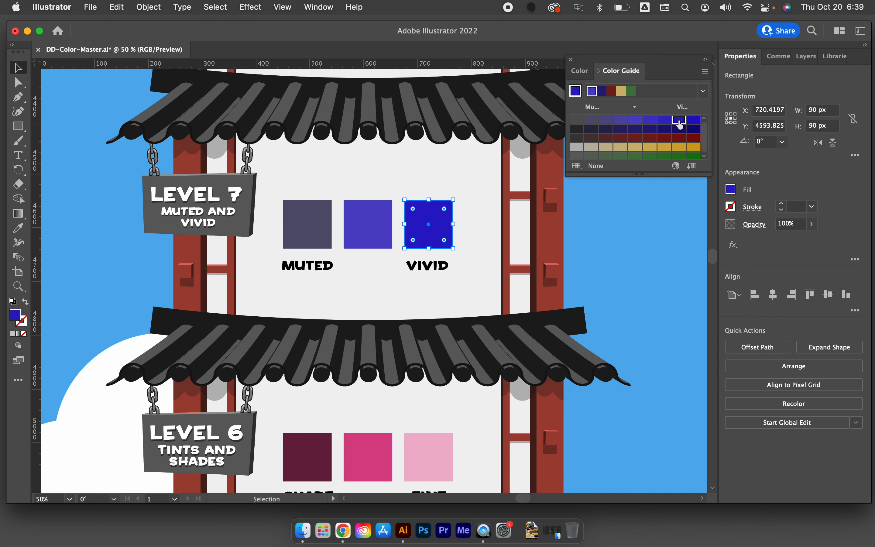
left_click(500, 167)
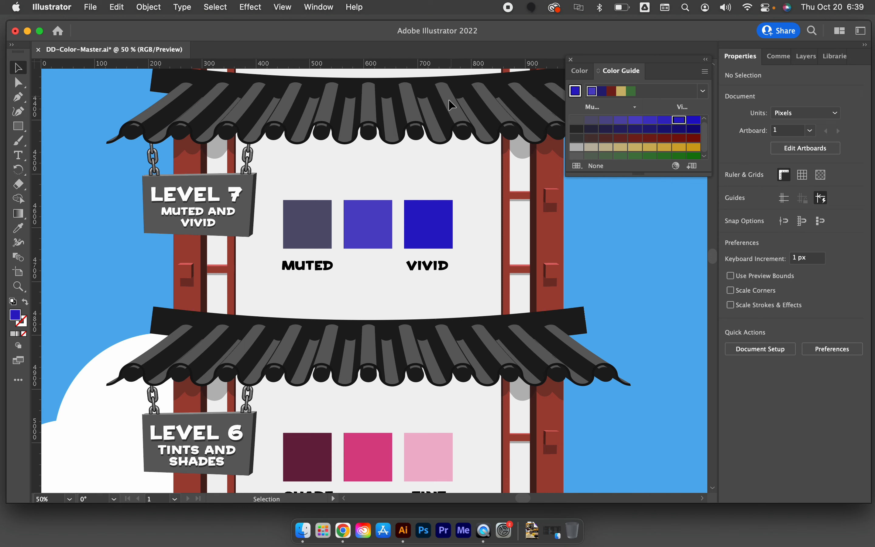
left_click(313, 215)
left_click(264, 266)
Set the coral red of the Level 8 sample square as the Color Guide's base color
scroll(263, 266, "up", 1)
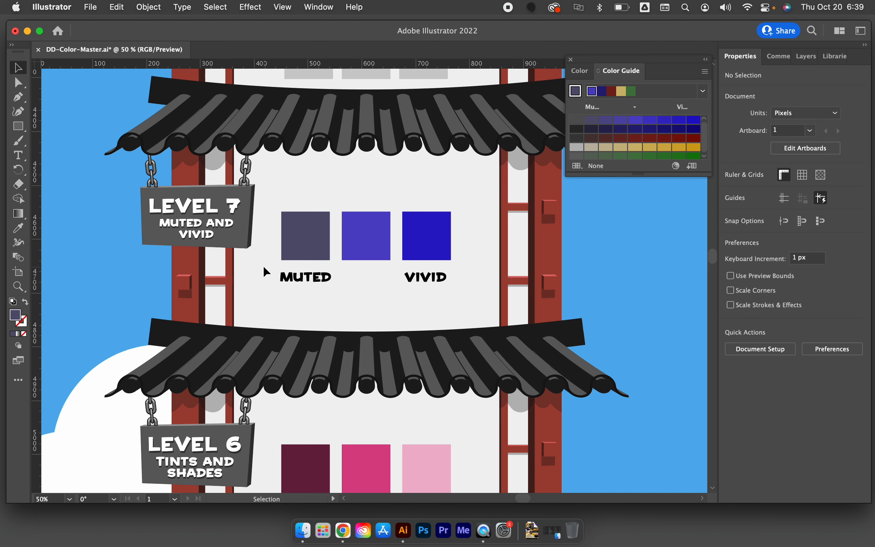
scroll(263, 266, "up", 3)
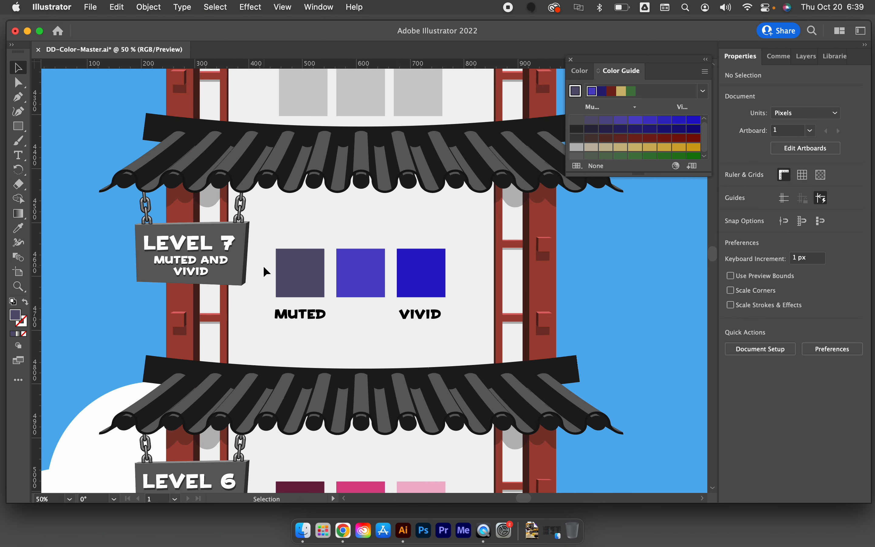
scroll(263, 266, "up", 12)
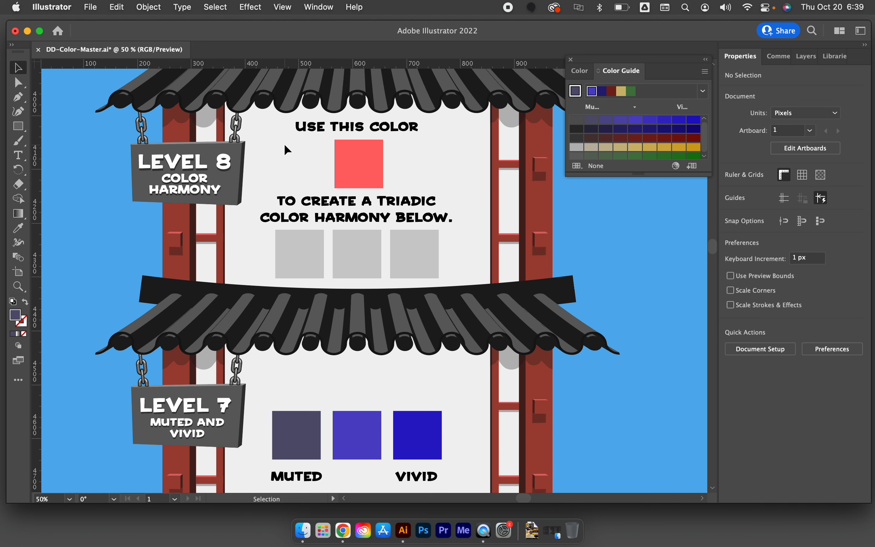
left_click(358, 164)
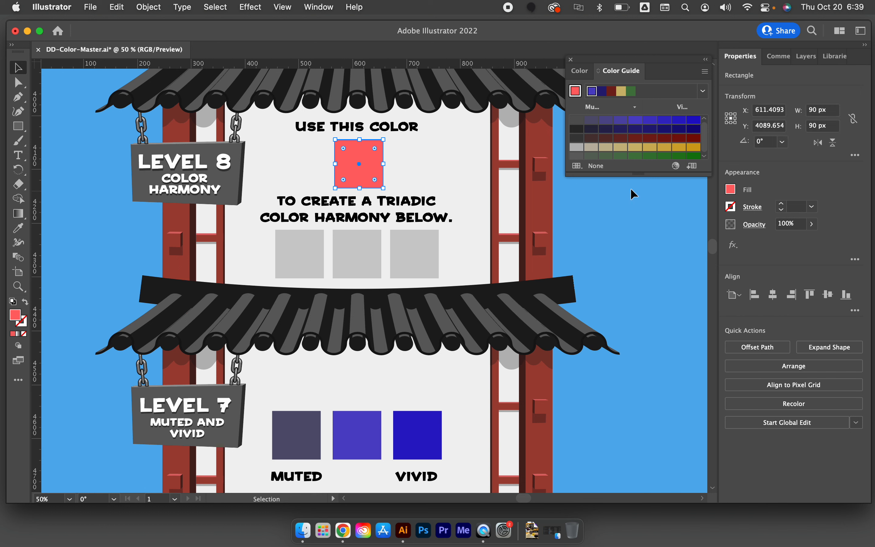
double_click(347, 154)
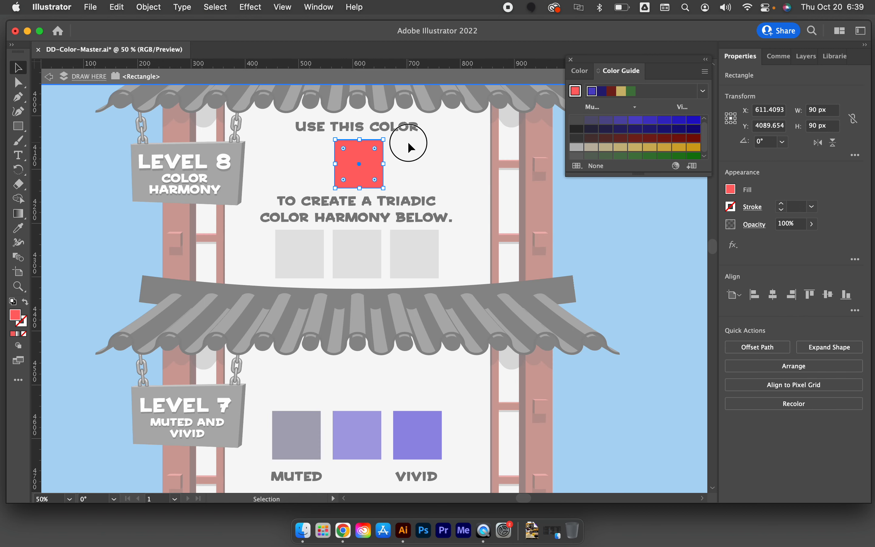
double_click(407, 142)
left_click(361, 157)
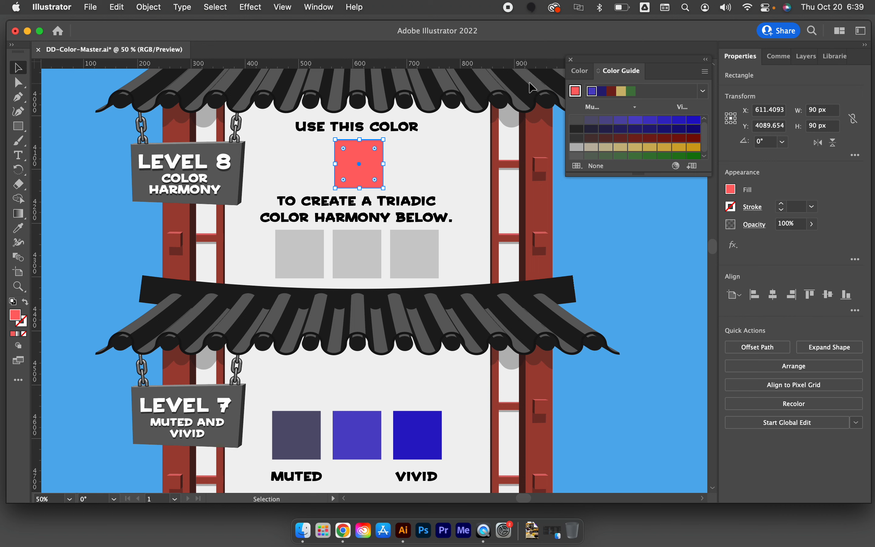
left_click(574, 93)
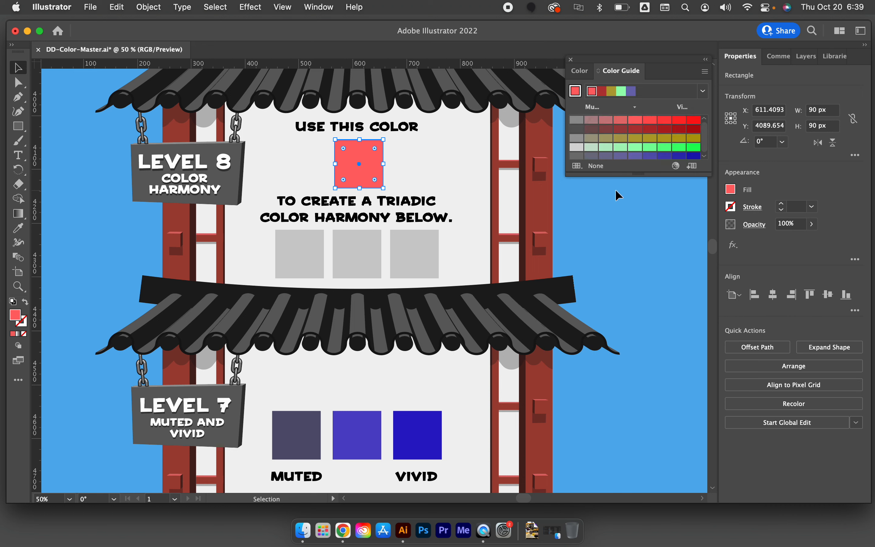
Apply the Triad harmony rule to the coral red base color in the Color Guide, leaving nothing selected
left_click(701, 92)
scroll(635, 142, "up", 5)
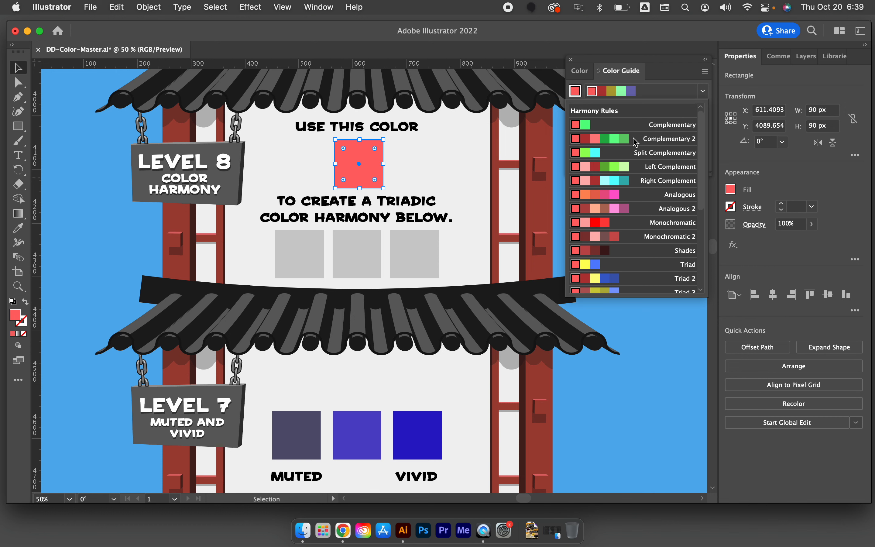
scroll(635, 142, "down", 4)
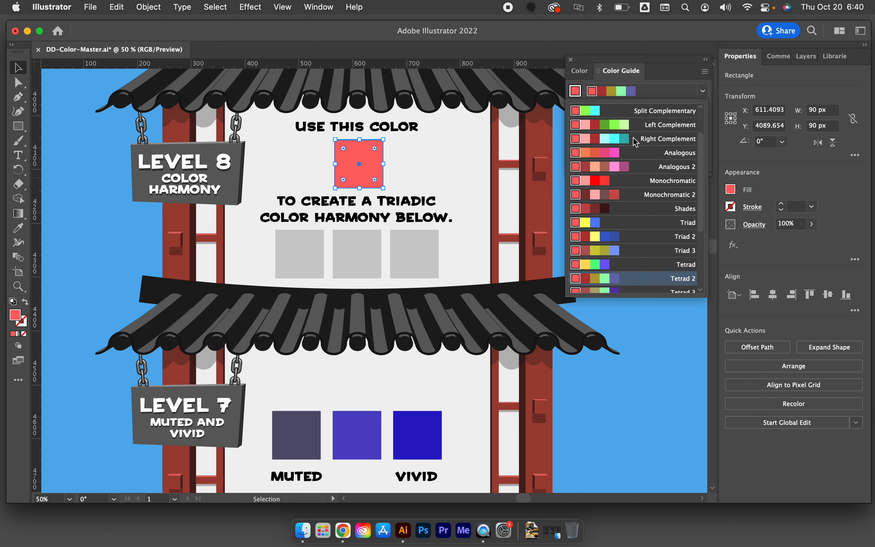
scroll(635, 142, "down", 5)
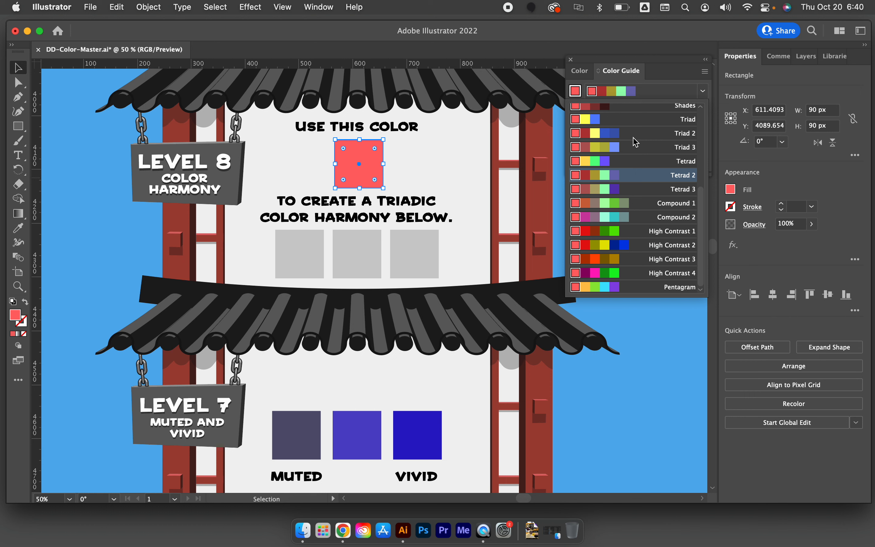
scroll(635, 142, "up", 8)
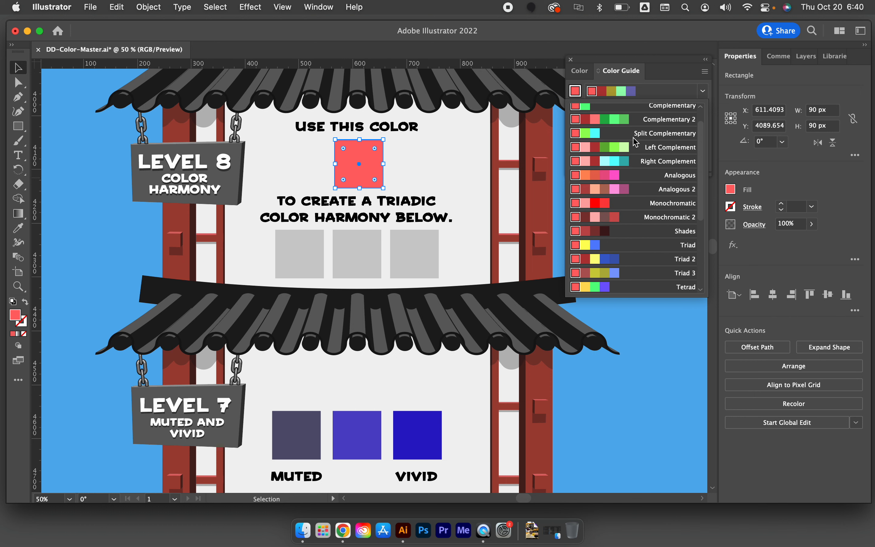
scroll(635, 142, "up", 2)
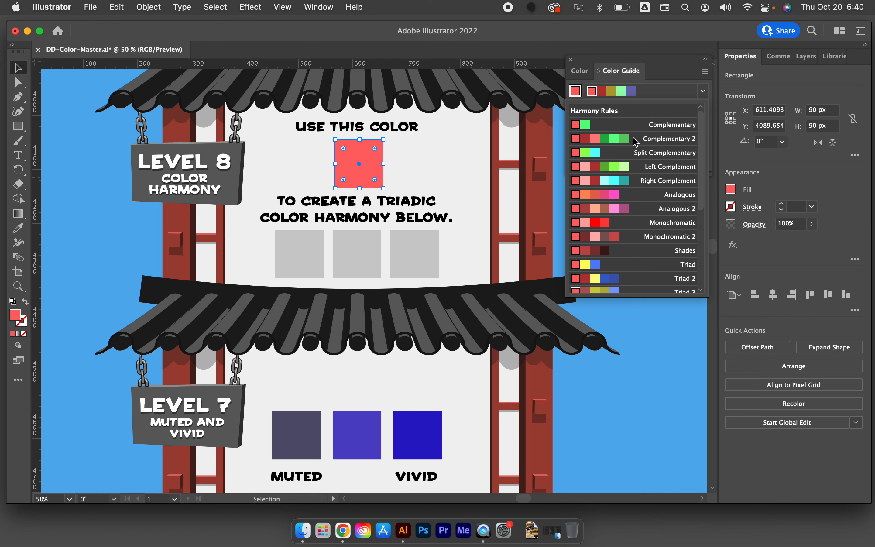
scroll(591, 250, "down", 1)
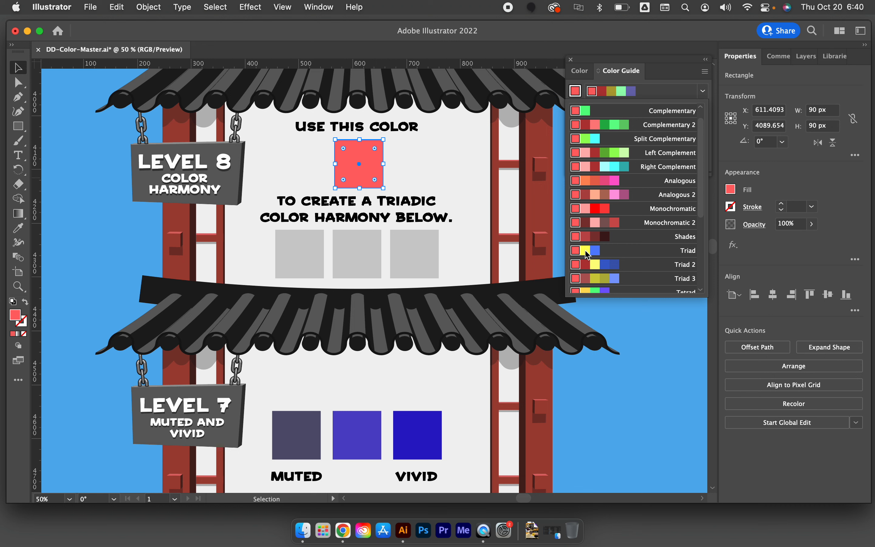
left_click(585, 251)
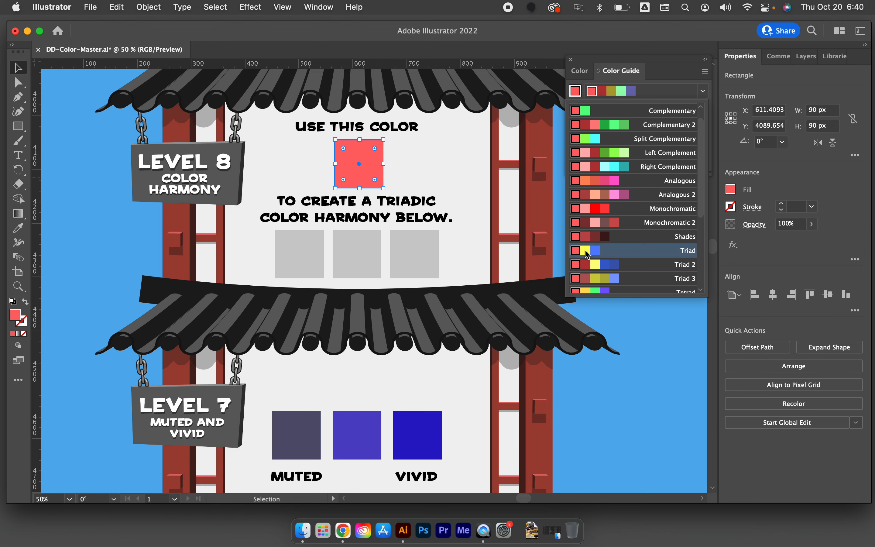
left_click(488, 218)
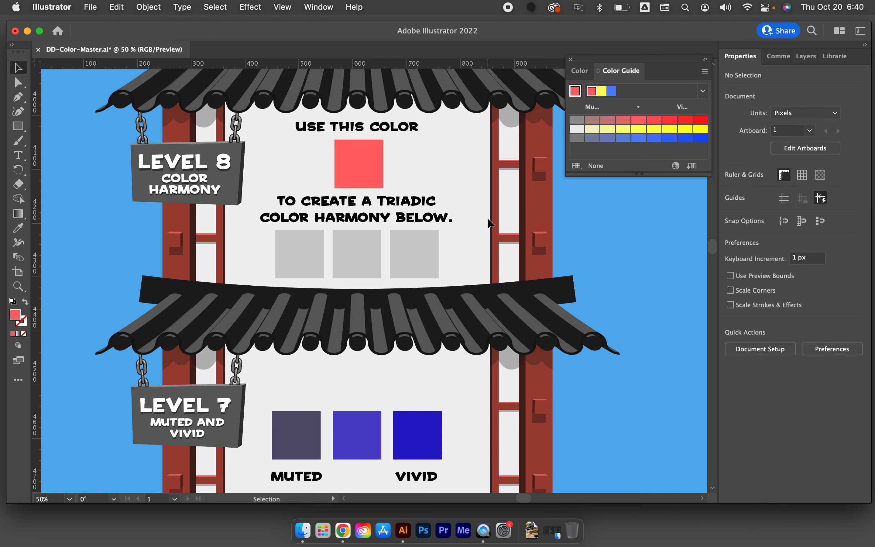
Fill the three gray Level 8 squares, from left to right, with the triad's unmodified yellow, coral red and blue
left_click(310, 256)
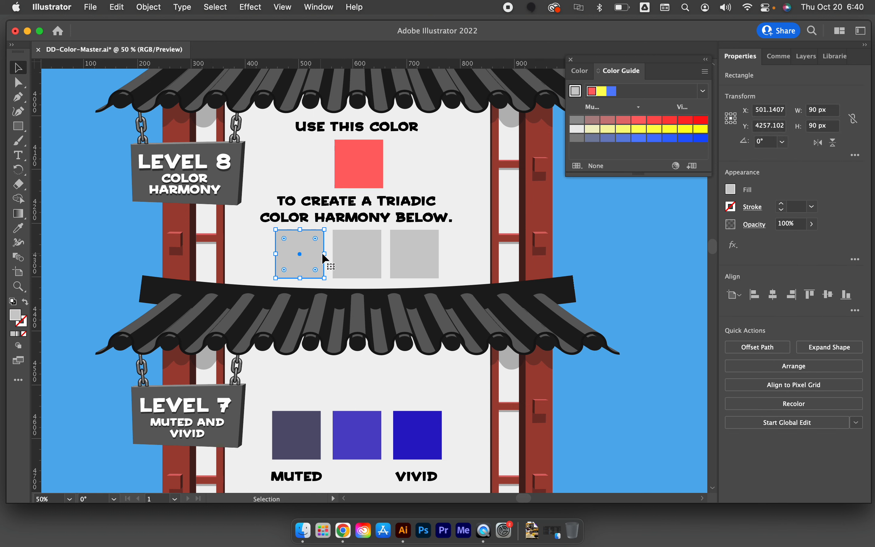
left_click(637, 131)
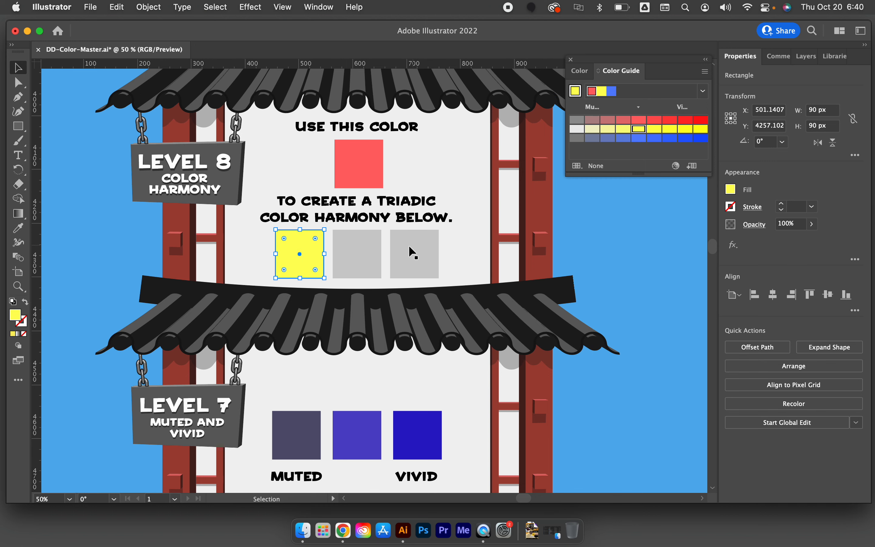
left_click(341, 258)
left_click(638, 119)
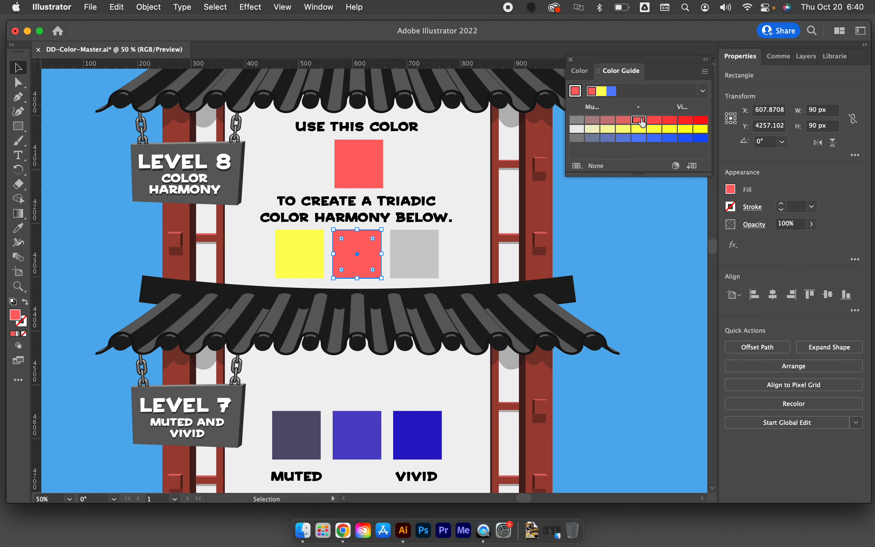
double_click(402, 259)
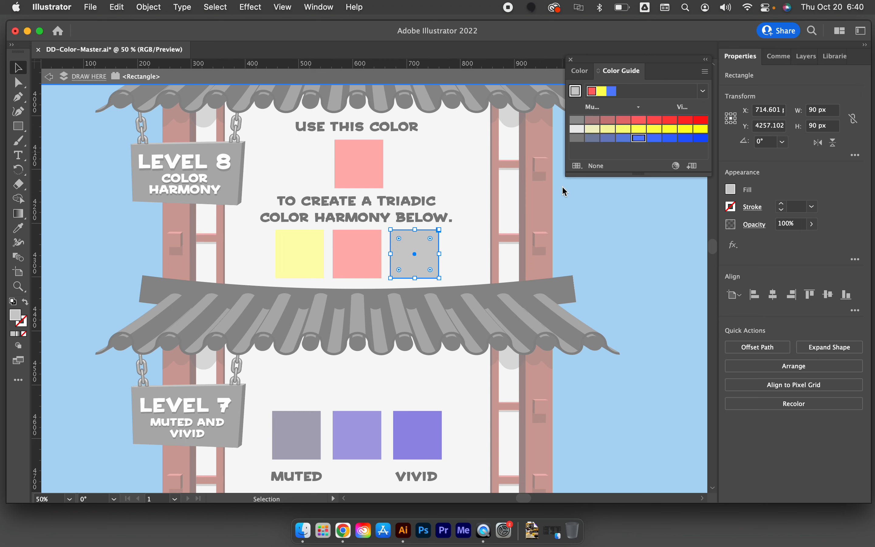
left_click(639, 139)
double_click(506, 230)
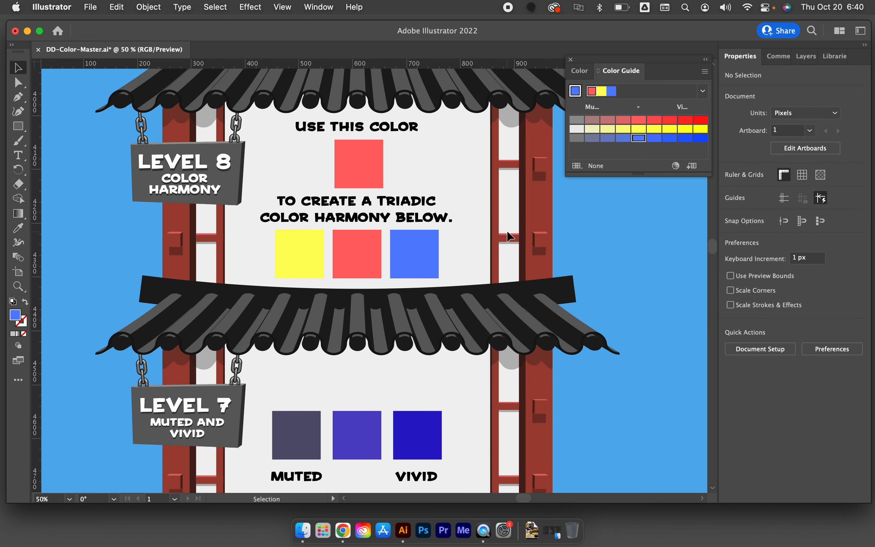
Open the advanced Recolor Artwork options for the plain blue Level 9 square and move the dialog clear of both squares
scroll(506, 230, "up", 2)
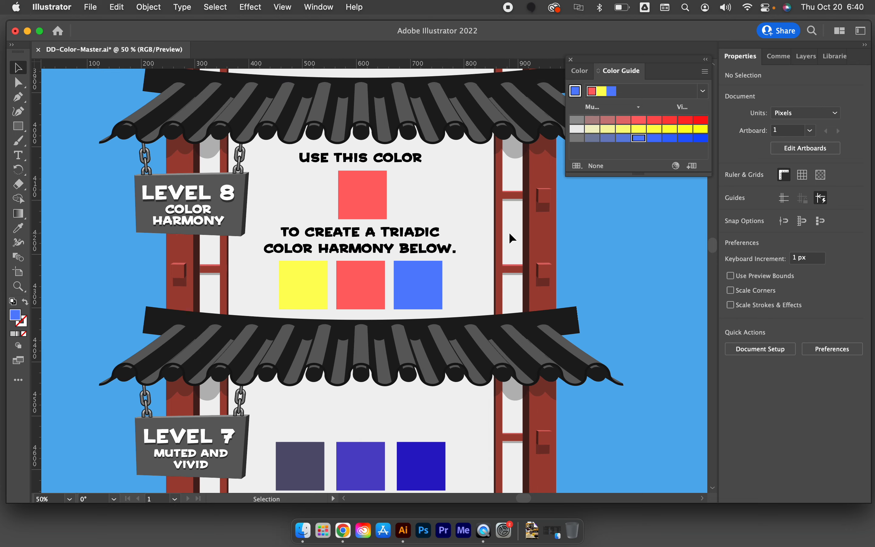
scroll(508, 233, "up", 5)
scroll(508, 232, "up", 10)
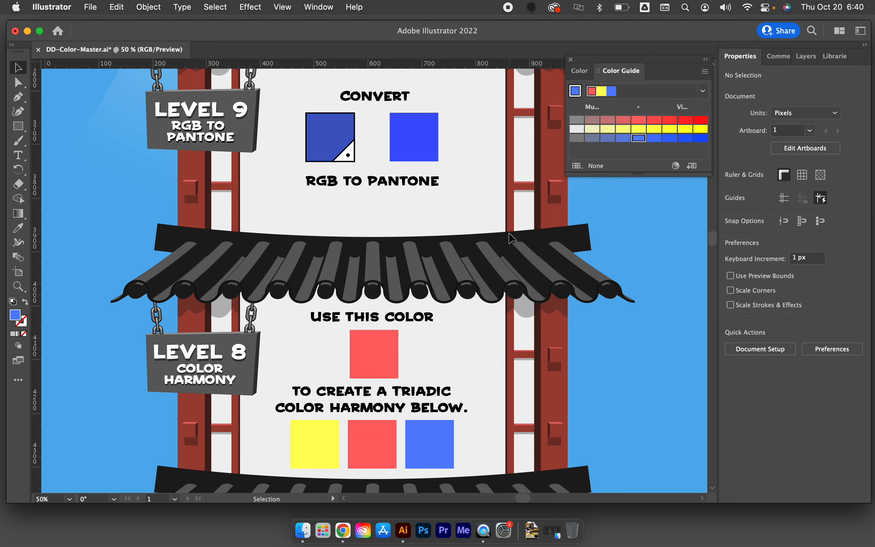
scroll(508, 233, "up", 5)
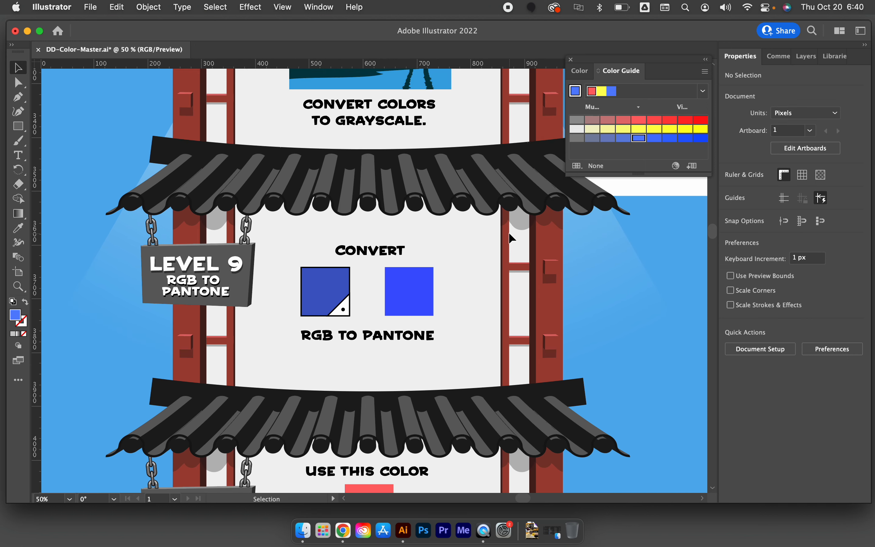
scroll(508, 232, "left", 1)
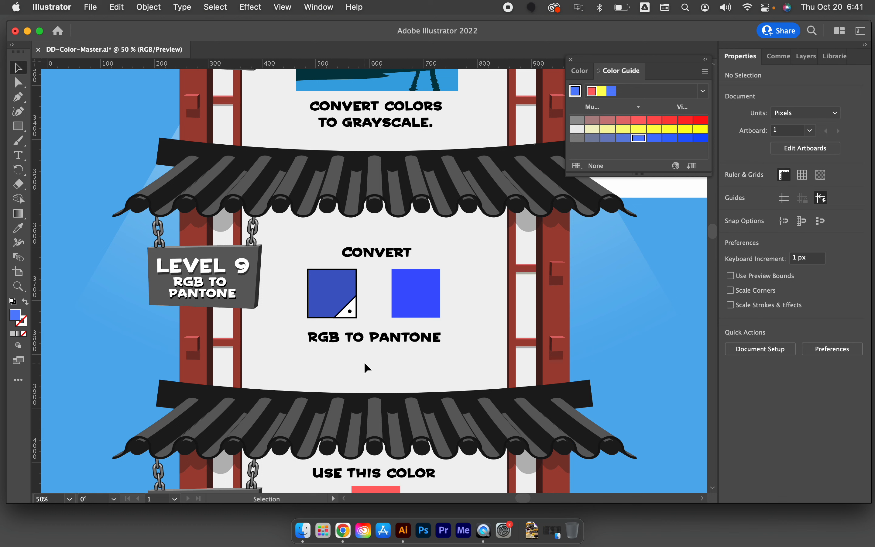
scroll(363, 361, "right", 1)
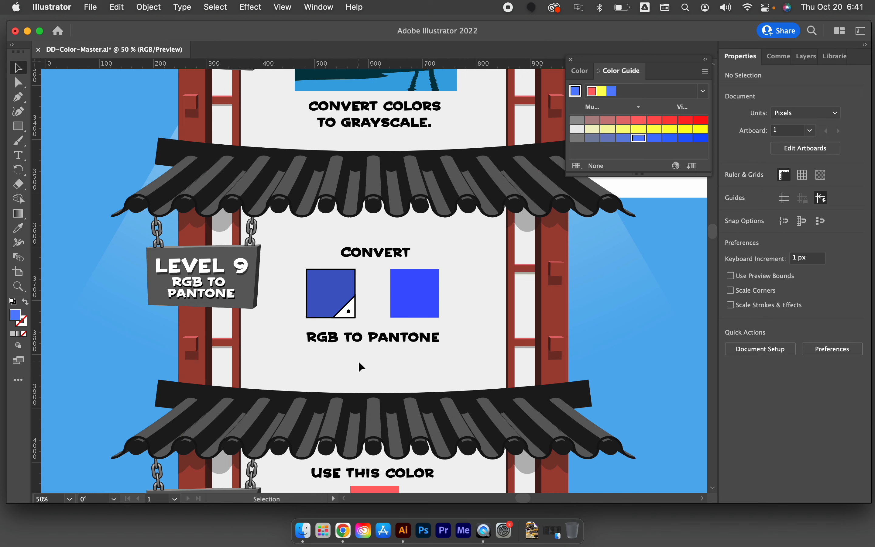
left_click(398, 305)
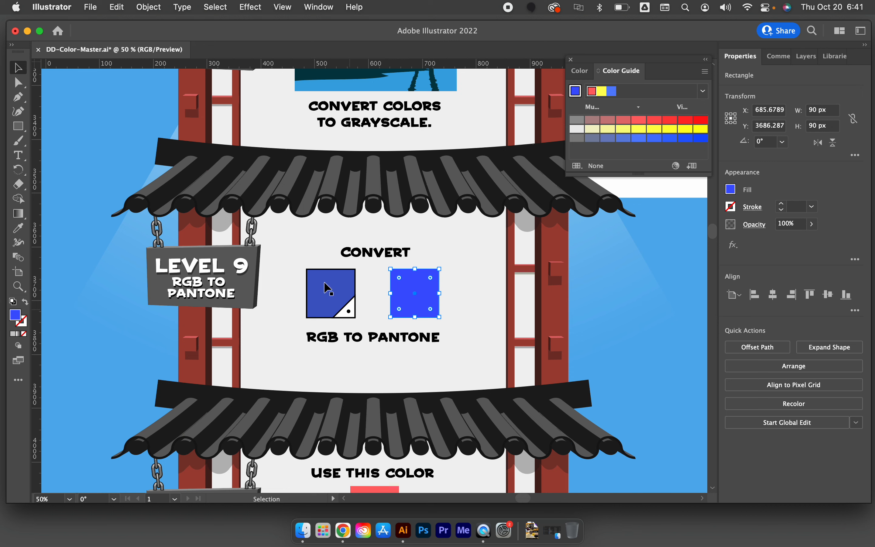
left_click(182, 7)
mouse_move(201, 6)
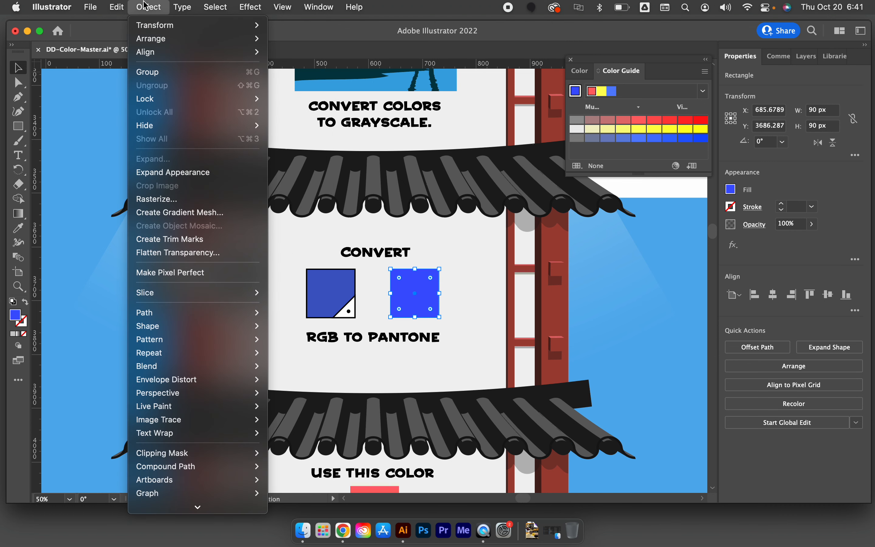
mouse_move(128, 8)
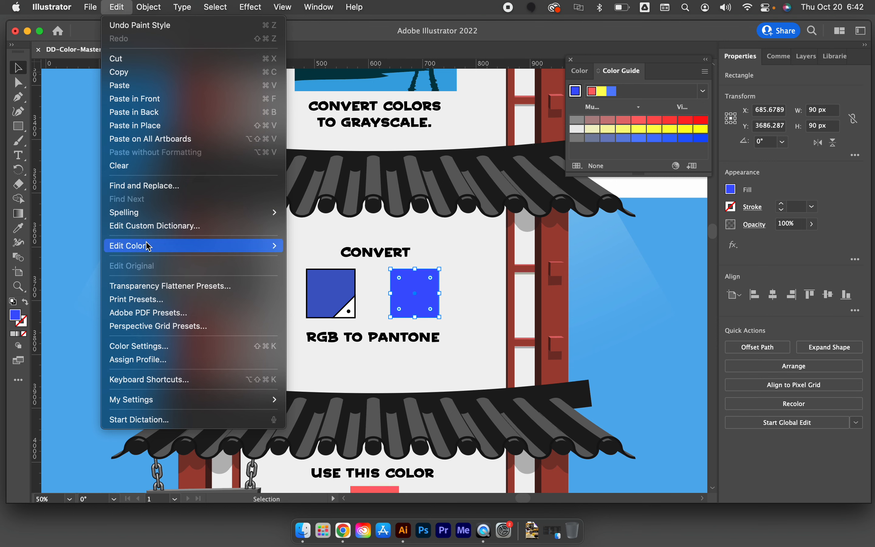
mouse_move(156, 246)
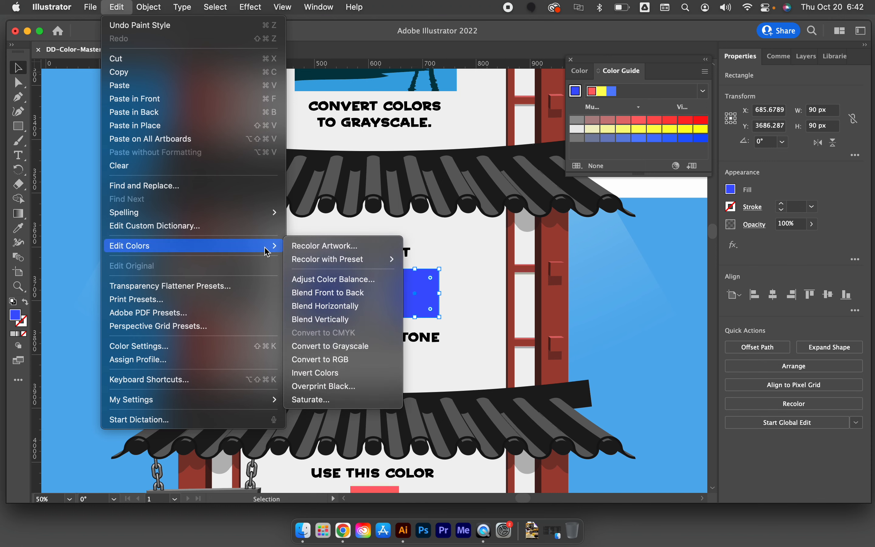
left_click(324, 247)
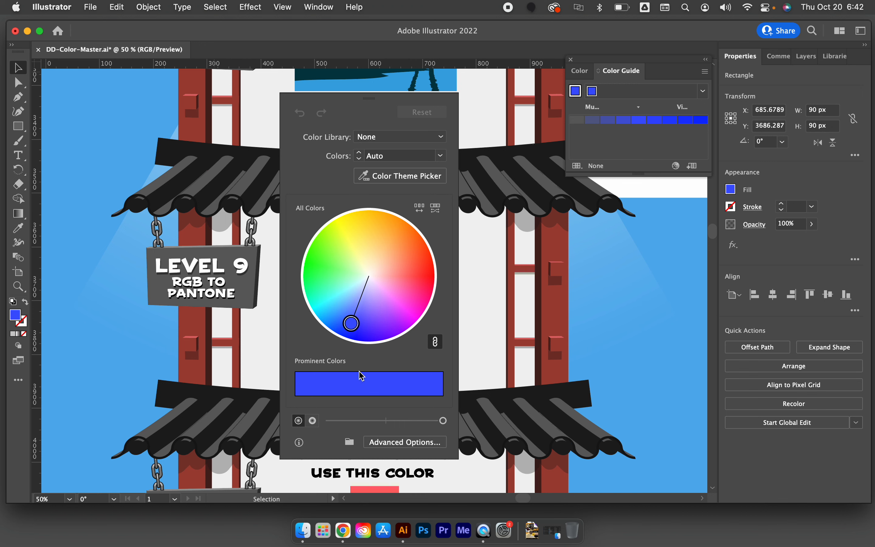
left_click(408, 446)
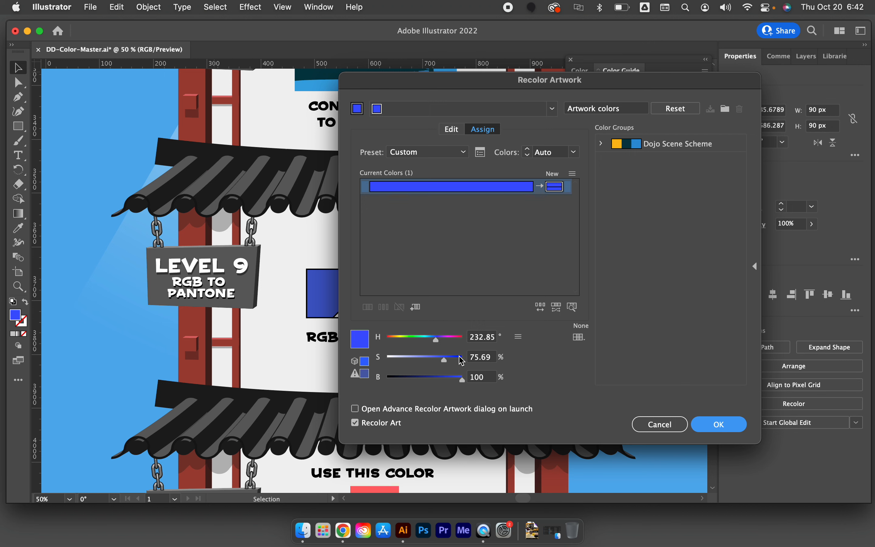
left_click_drag(565, 89, 680, 58)
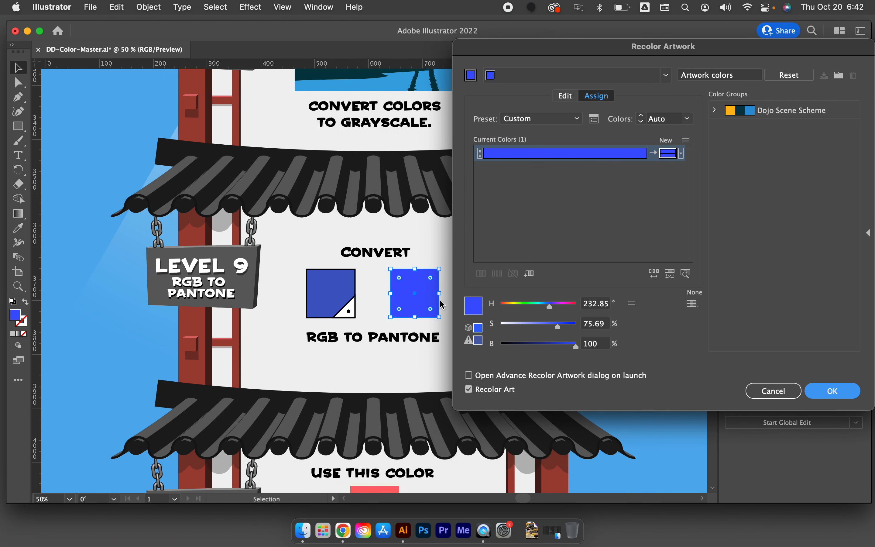
Convert the Level 9 square's RGB blue to Pantone by limiting the recolor to PANTONE+ Solid Coated, apply it, and leave nothing selected
left_click(632, 303)
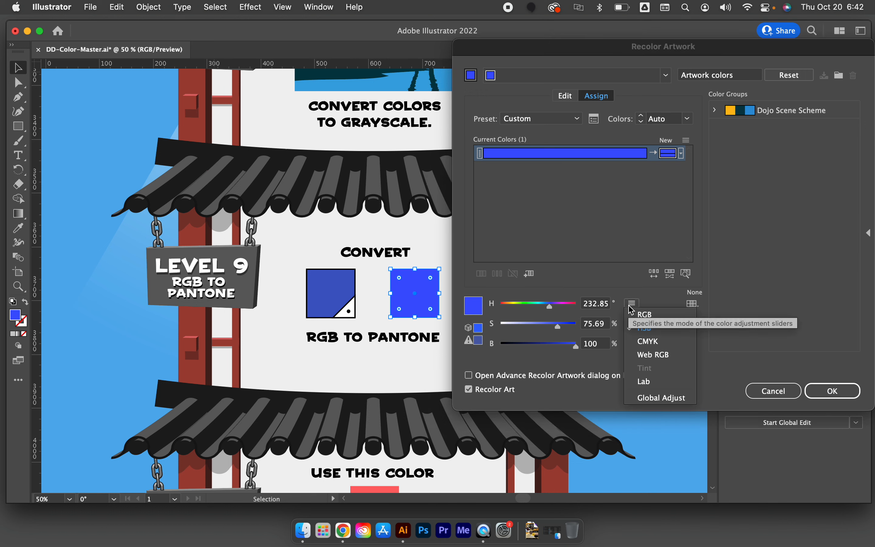
left_click(643, 303)
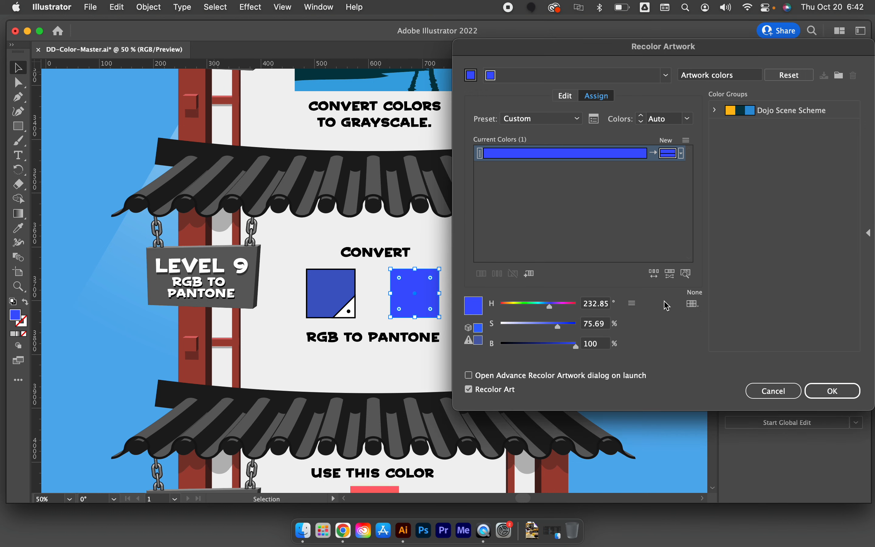
left_click(694, 306)
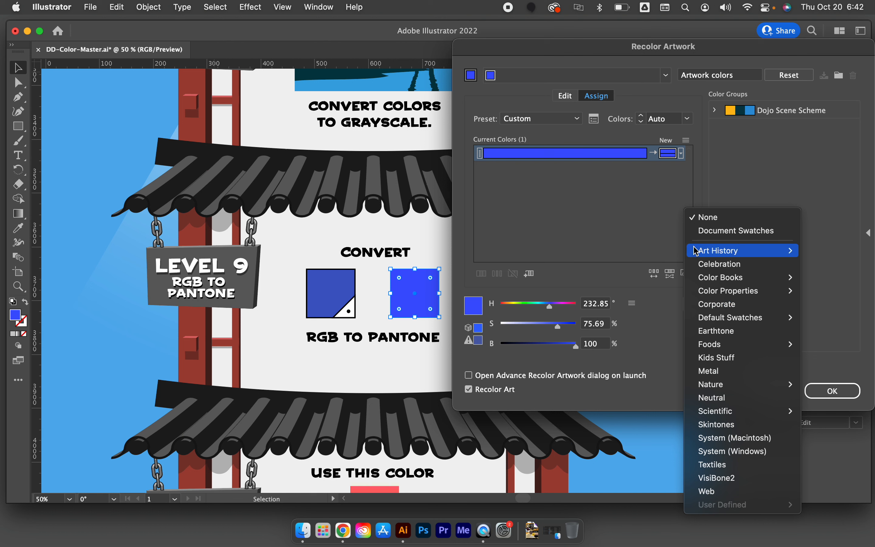
left_click(656, 330)
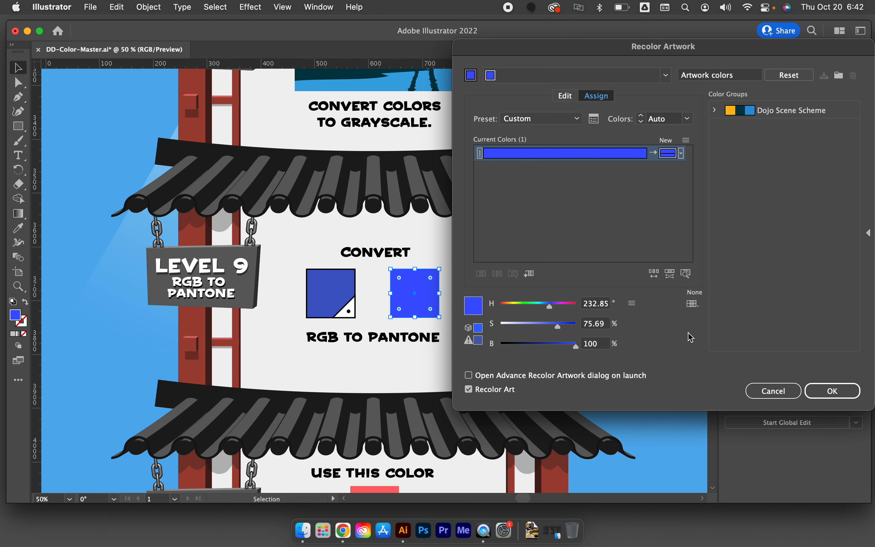
left_click(693, 306)
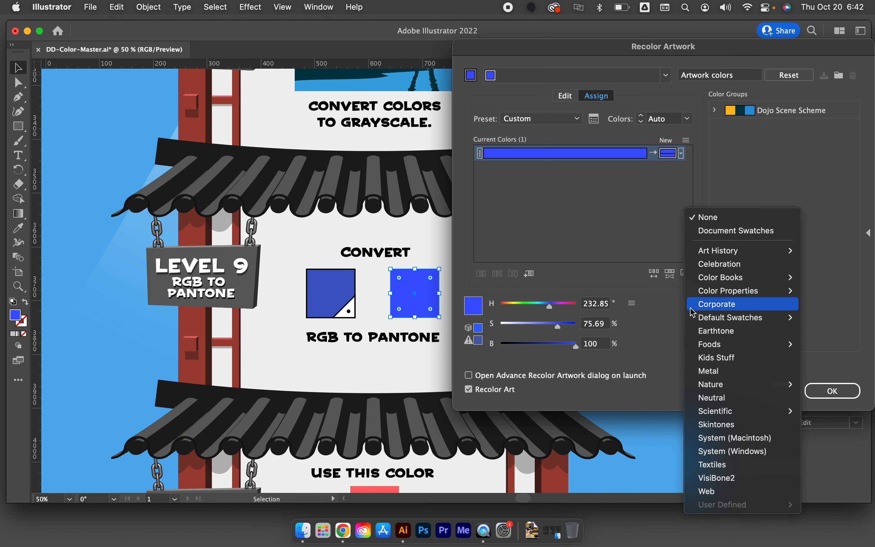
mouse_move(706, 281)
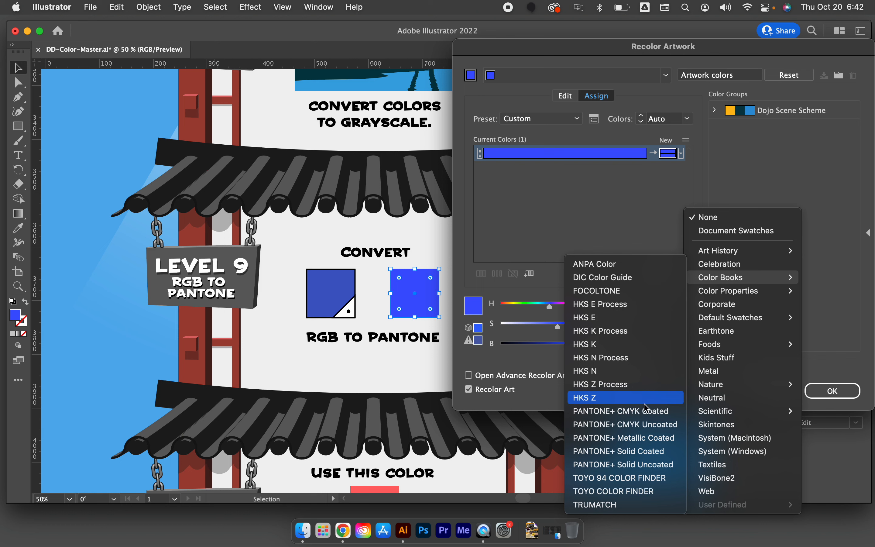
left_click(600, 452)
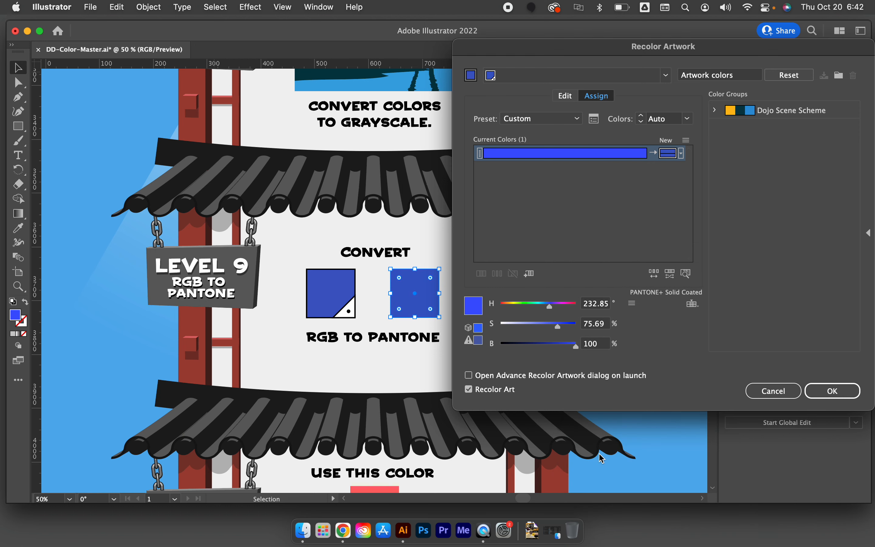
left_click(834, 391)
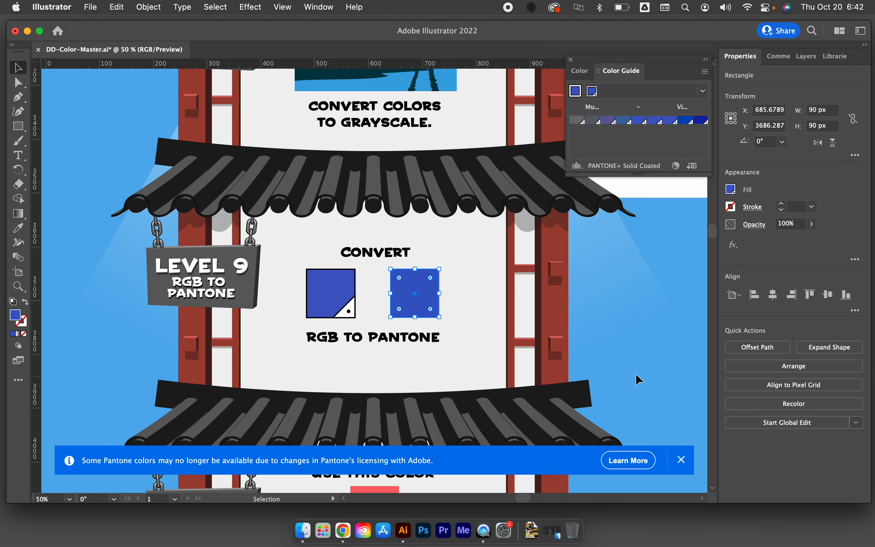
left_click(483, 335)
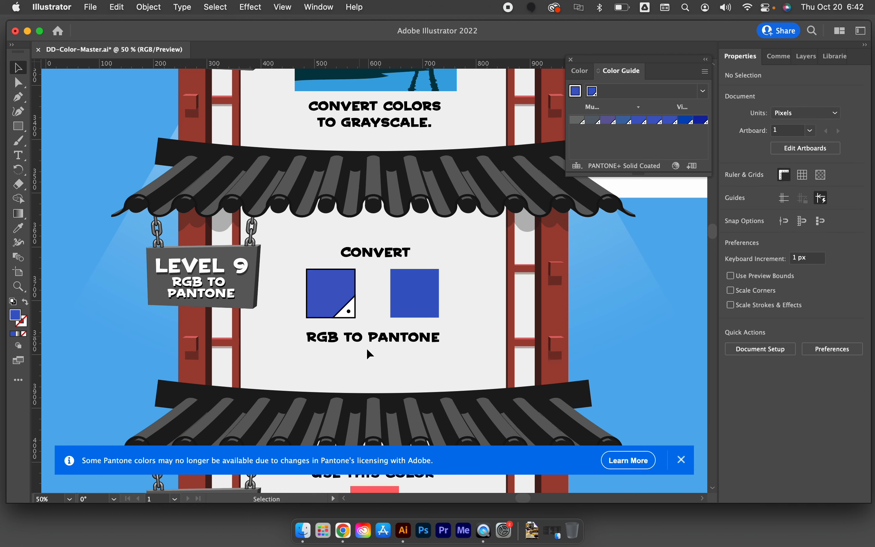
Dismiss the Pantone licensing notice and select the whole Level 10 scene illustration
scroll(370, 357, "up", 2)
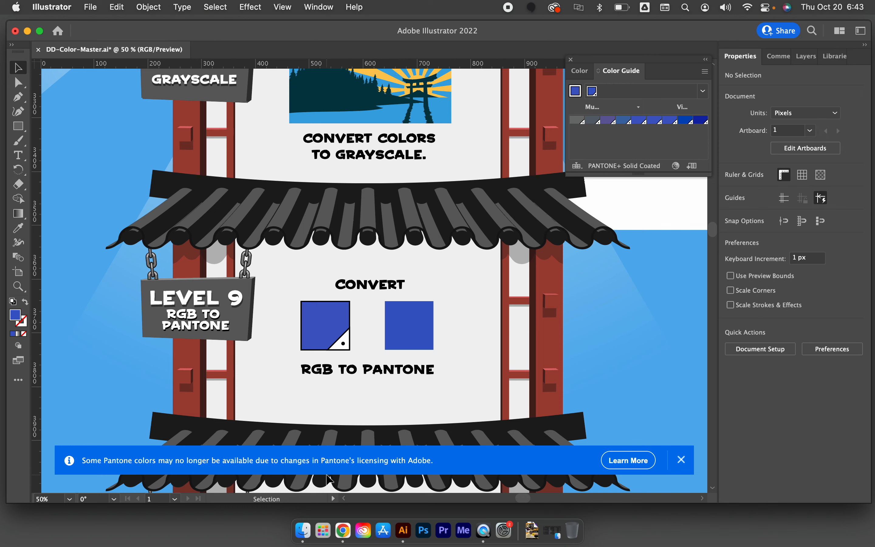
left_click(682, 461)
scroll(578, 424, "up", 3)
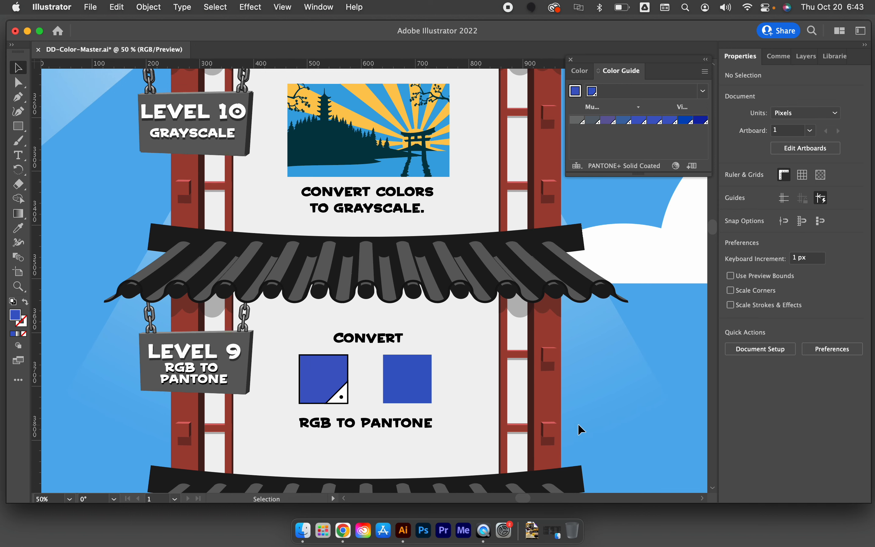
scroll(577, 424, "up", 2)
scroll(578, 423, "up", 2)
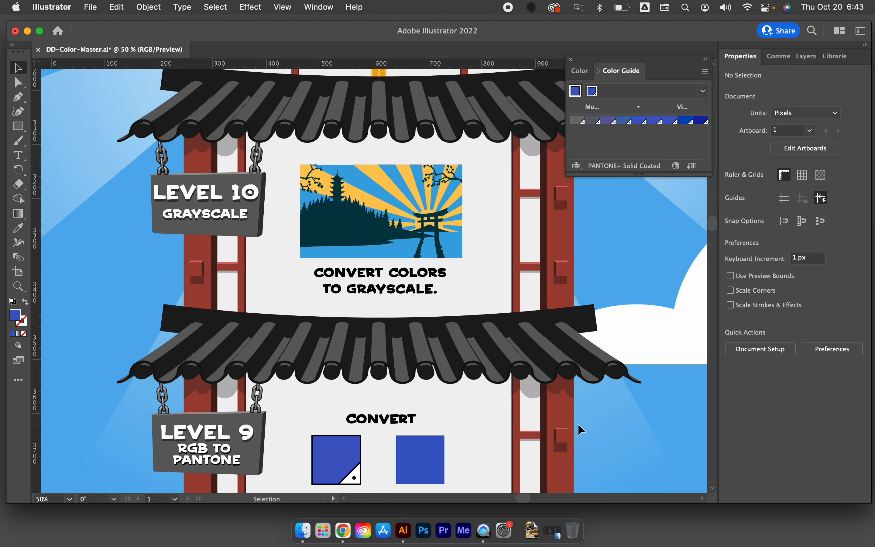
scroll(578, 424, "up", 3)
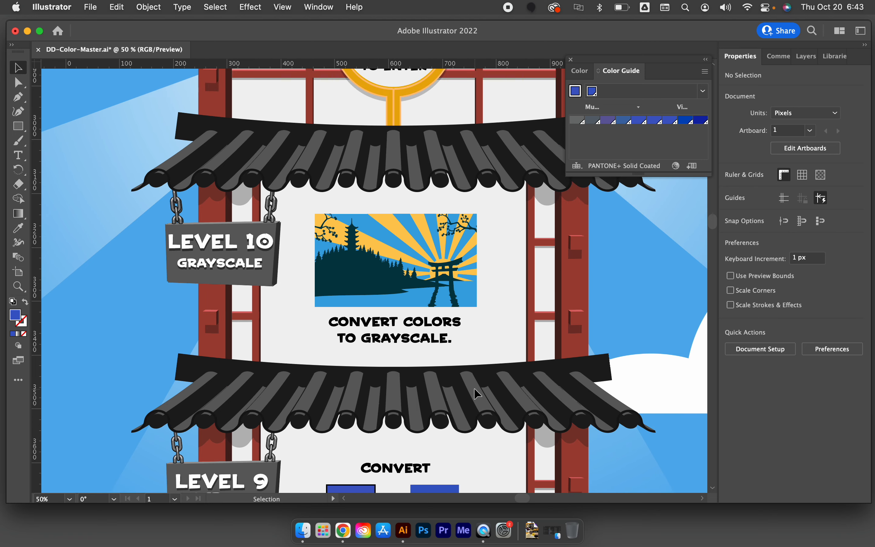
scroll(473, 388, "up", 2)
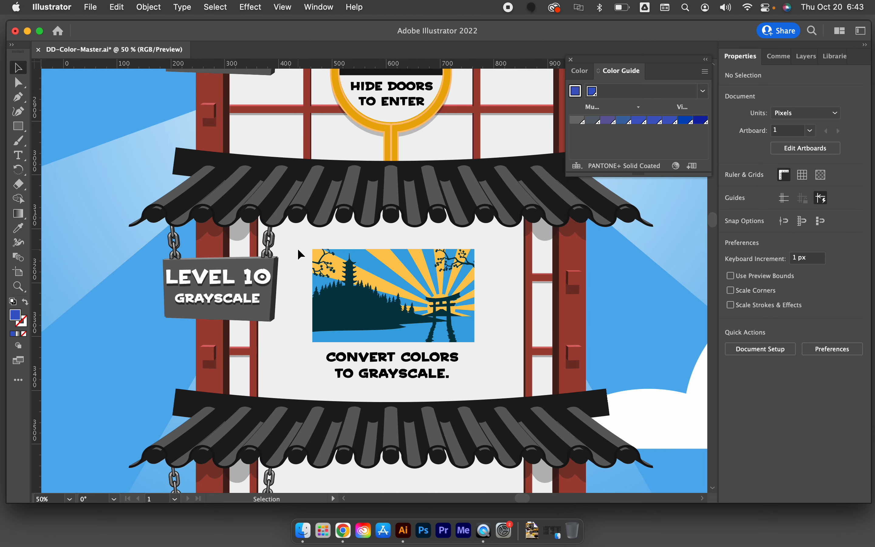
left_click(313, 251)
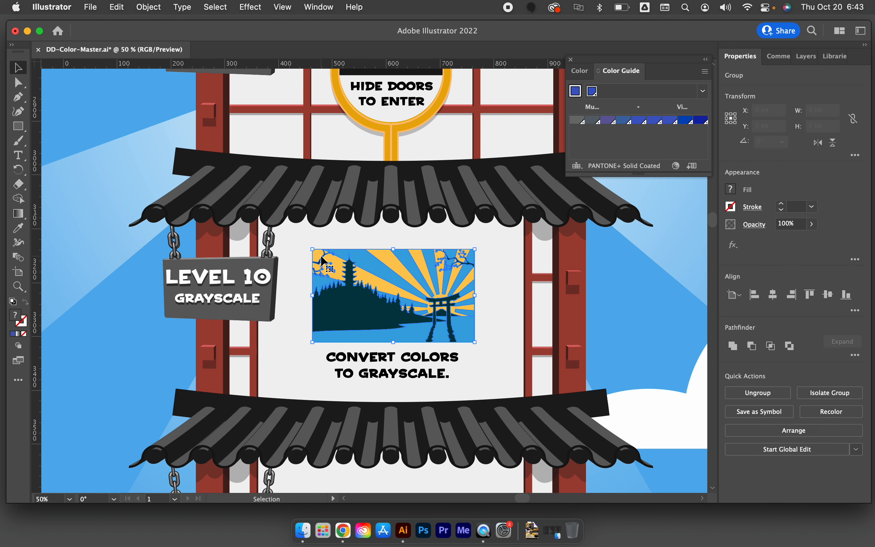
left_click(272, 335)
left_click(330, 283)
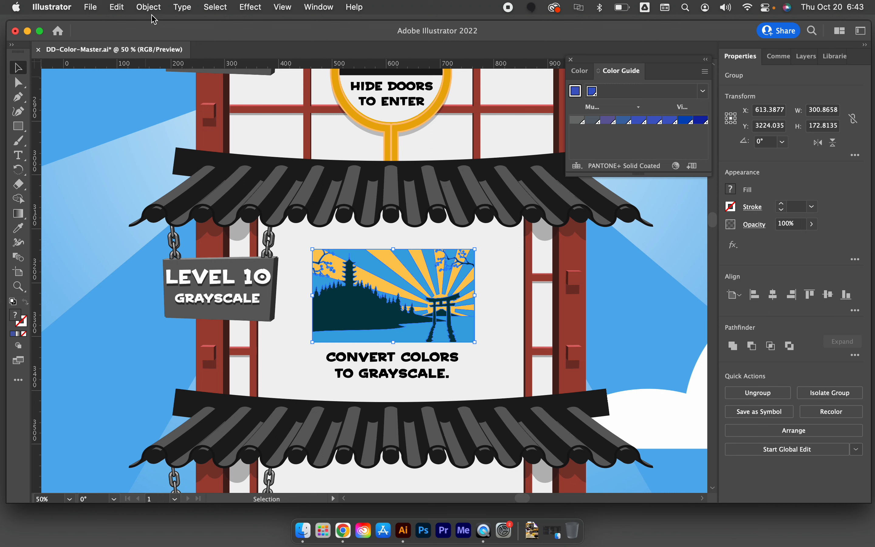
Open the advanced Recolor Artwork options for the Level 10 scene
left_click(117, 7)
mouse_move(166, 249)
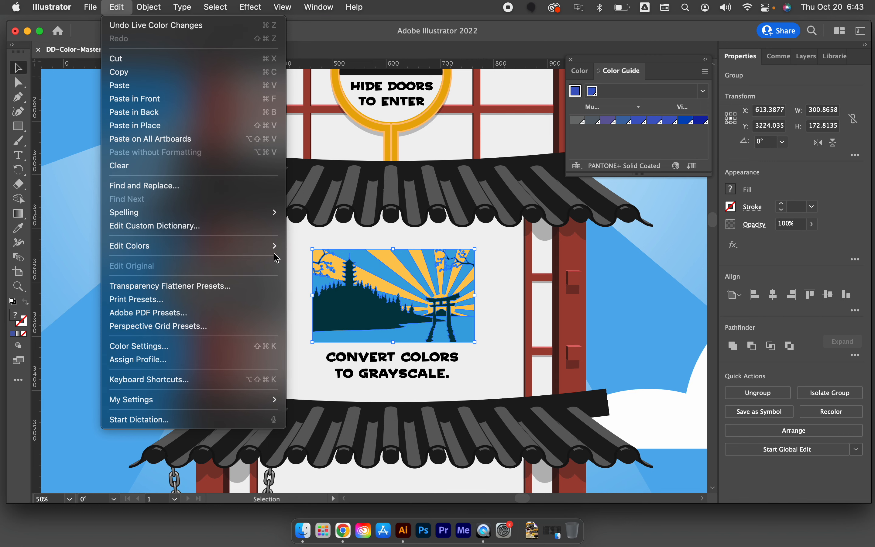
left_click(295, 247)
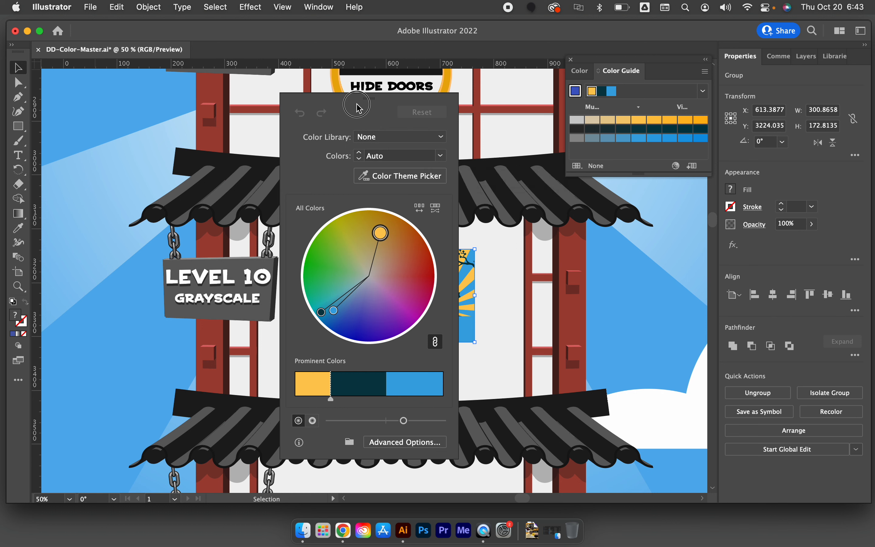
left_click_drag(377, 102, 587, 121)
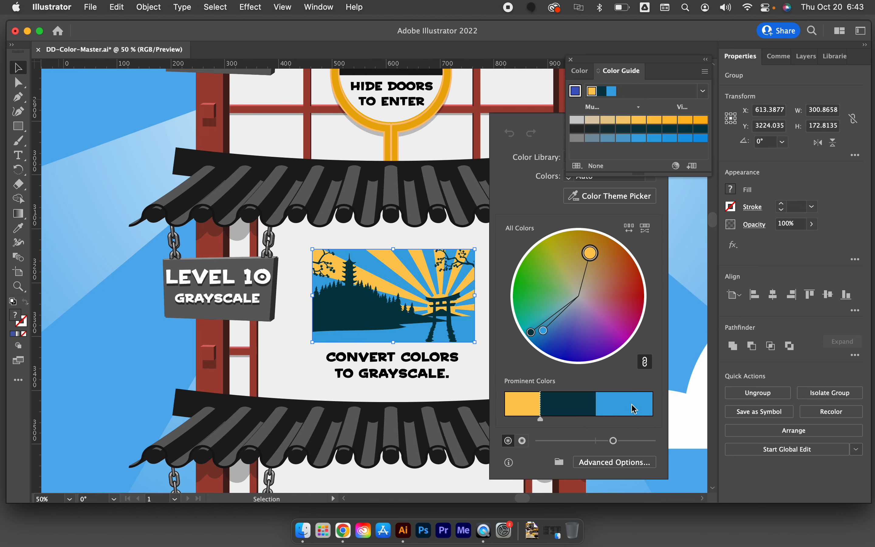
left_click(620, 466)
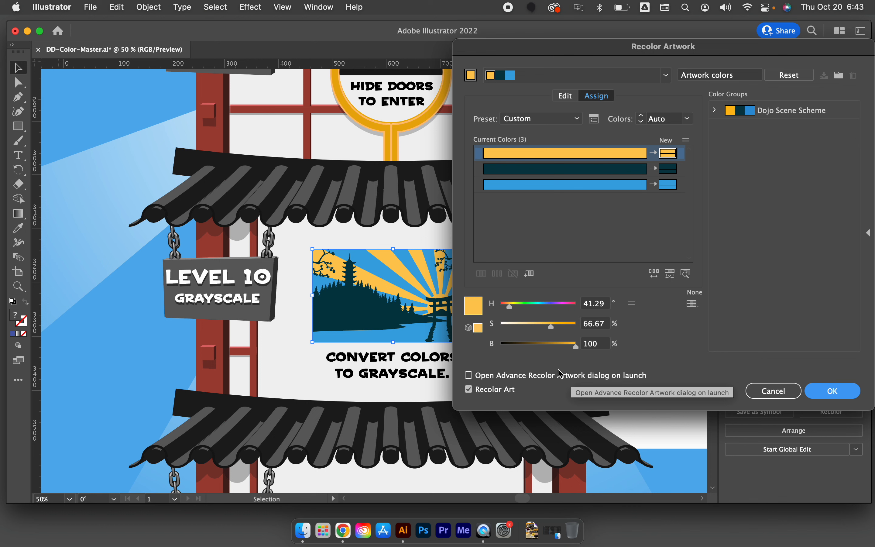
Try graying the scene with yellow at 0% saturation, dark teal desaturated, and blue at 2% saturation and 51% brightness, and discard the recolor
left_click_drag(550, 327, 496, 327)
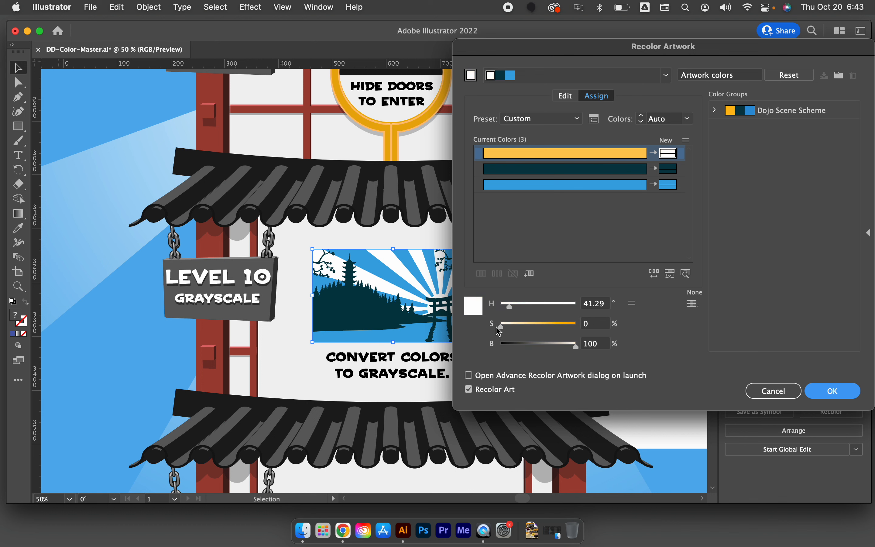
left_click(558, 170)
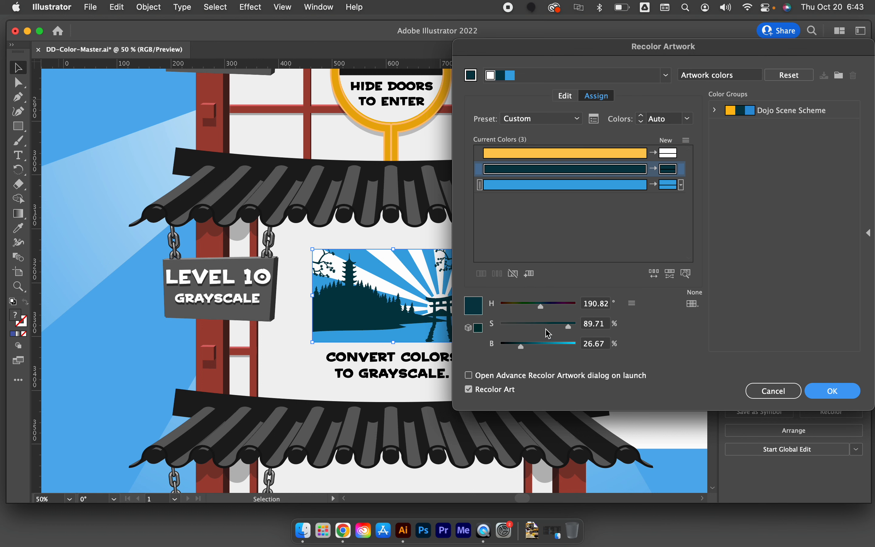
left_click_drag(556, 327, 502, 327)
left_click(539, 188)
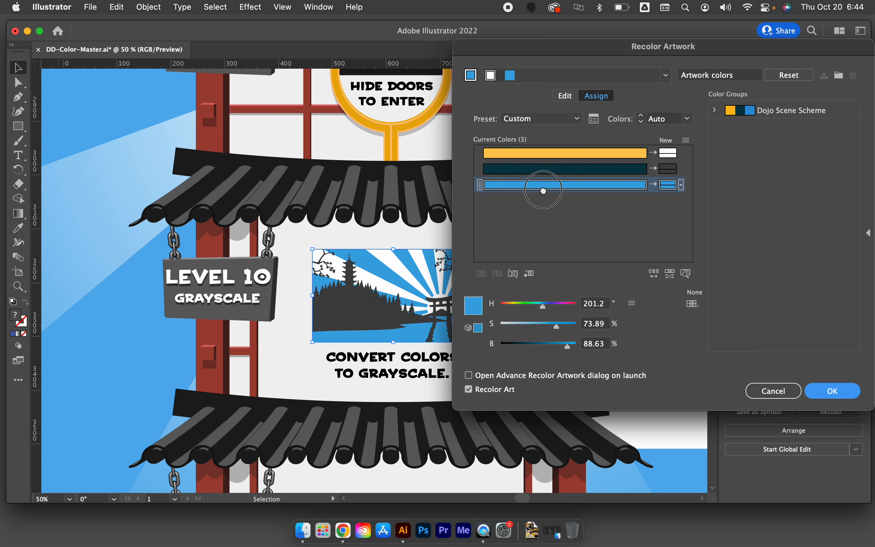
left_click_drag(556, 327, 505, 330)
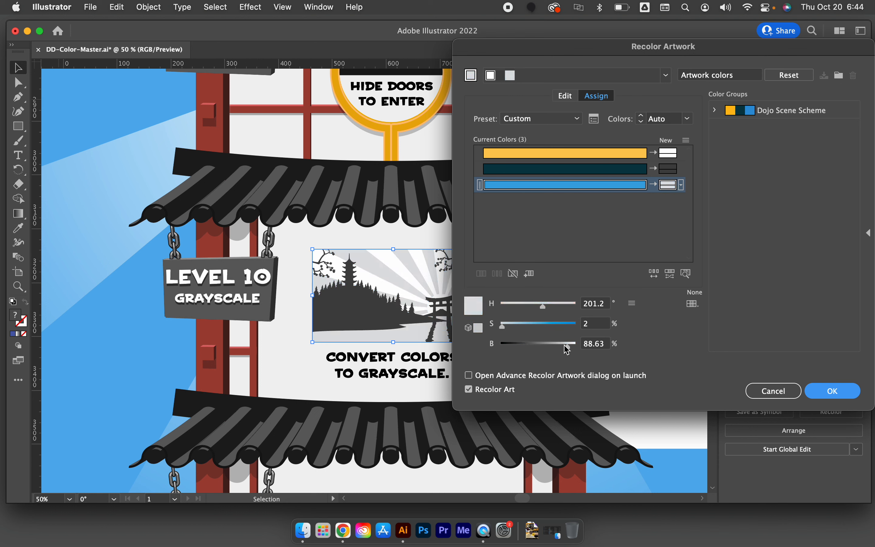
left_click_drag(568, 349, 540, 352)
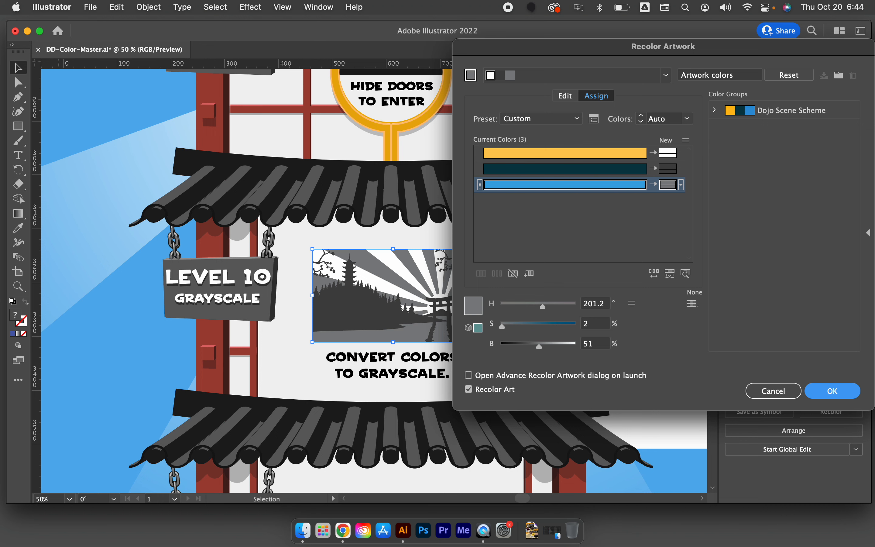
left_click(752, 392)
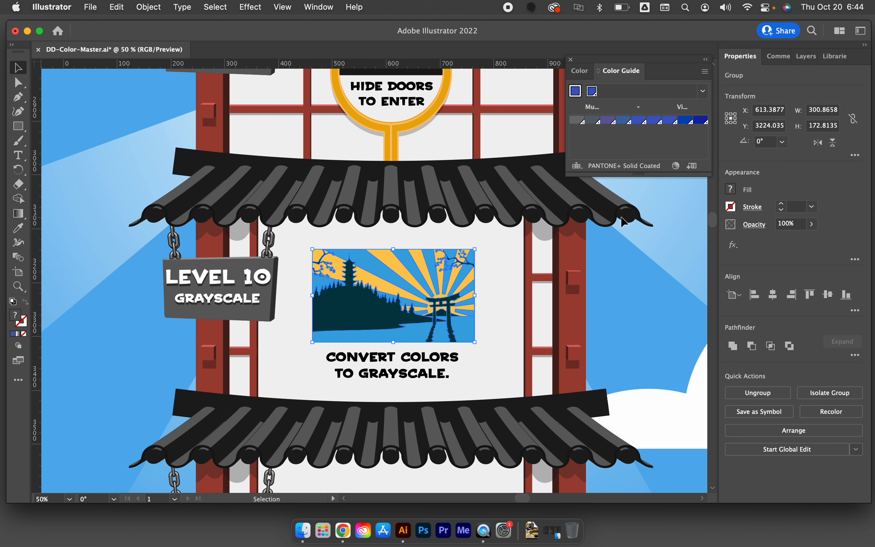
Try to fill the torii gate and the pagoda hillside inside the scene group with the most muted gray from the Color Guide
double_click(448, 294)
left_click(456, 340)
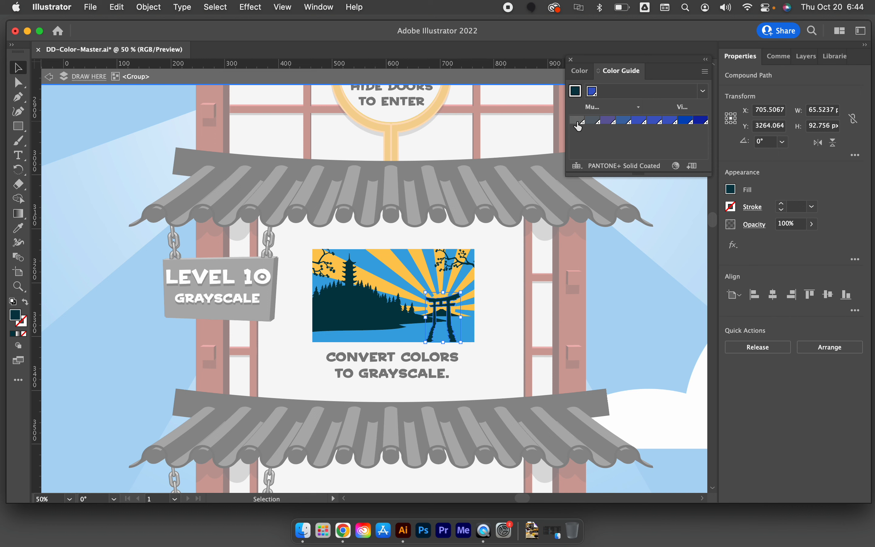
left_click(705, 71)
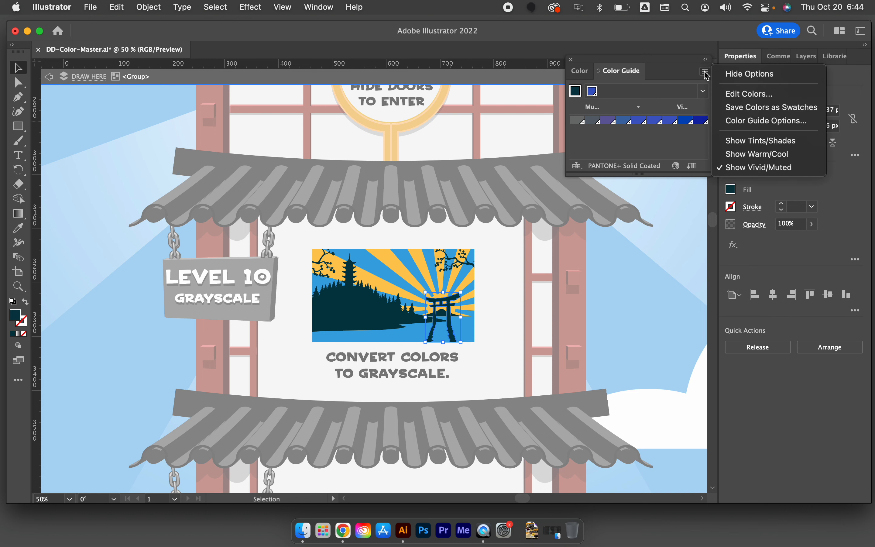
left_click(574, 123)
left_click(574, 123)
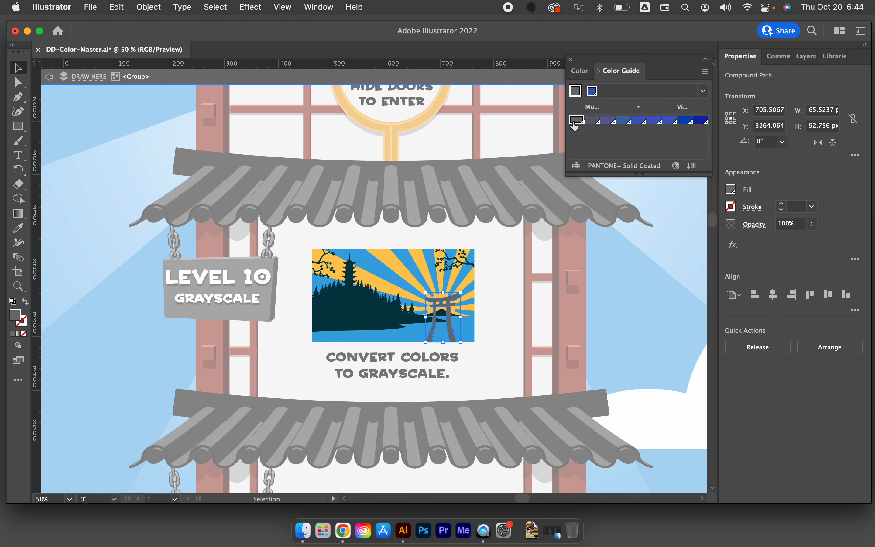
left_click(369, 321)
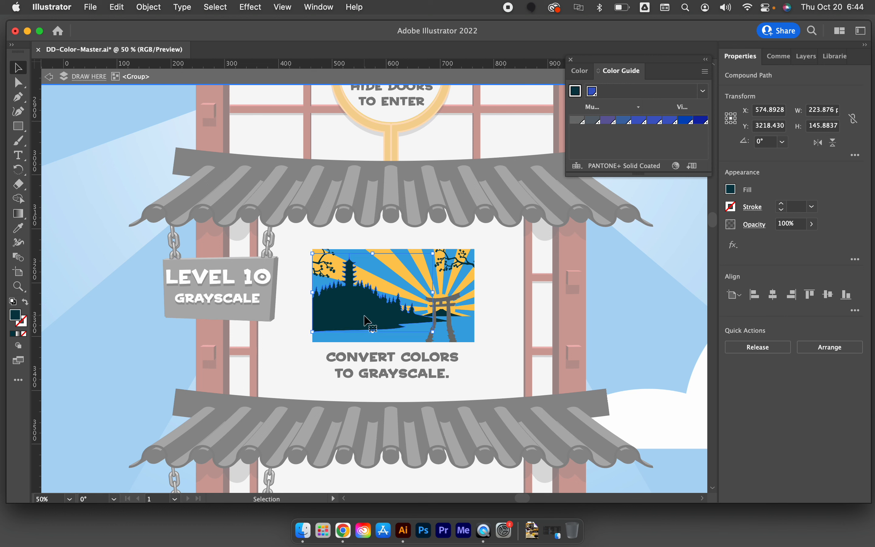
left_click(578, 122)
left_click(464, 327)
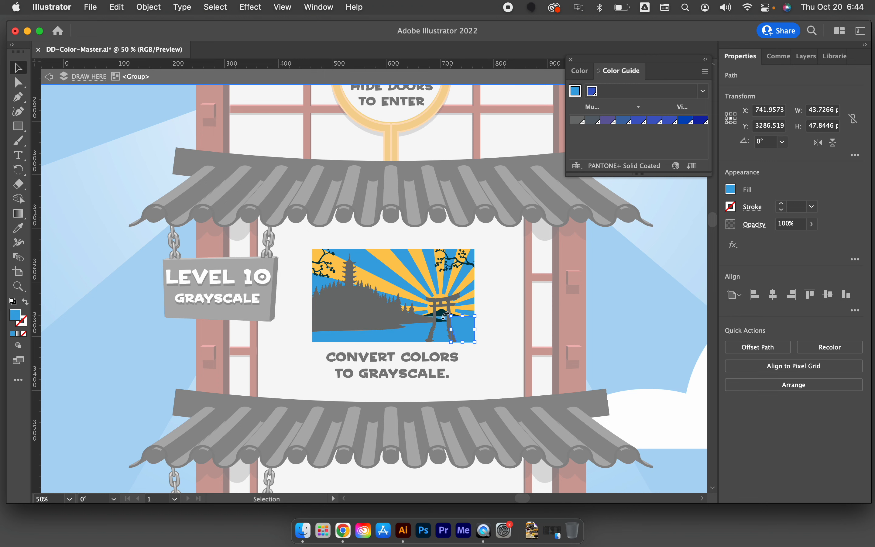
double_click(616, 285)
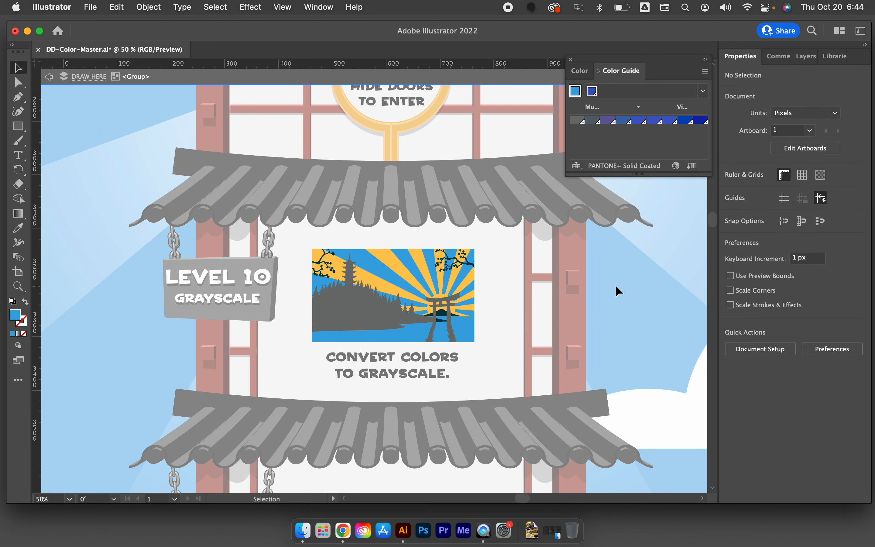
Undo the gray fills on the hillside and torii gate and exit the group's isolation mode
key("super+z")
key("super+z")
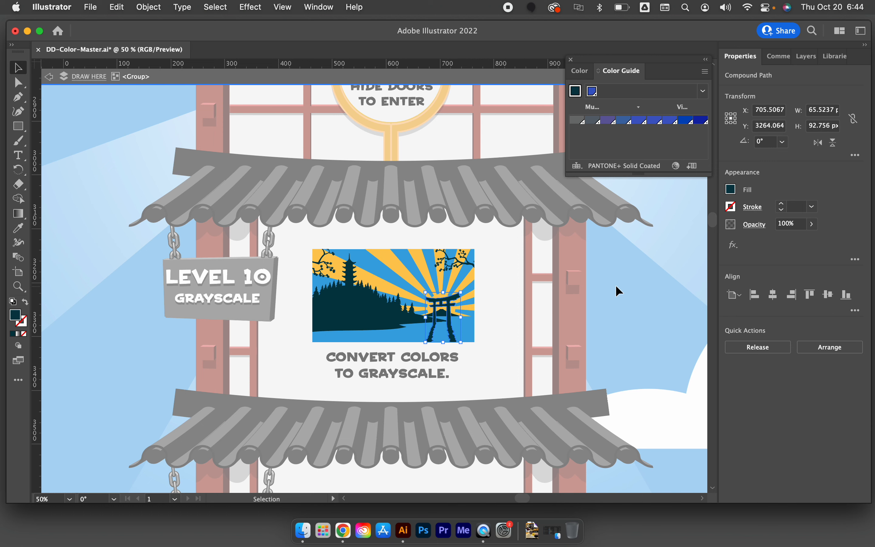
double_click(614, 285)
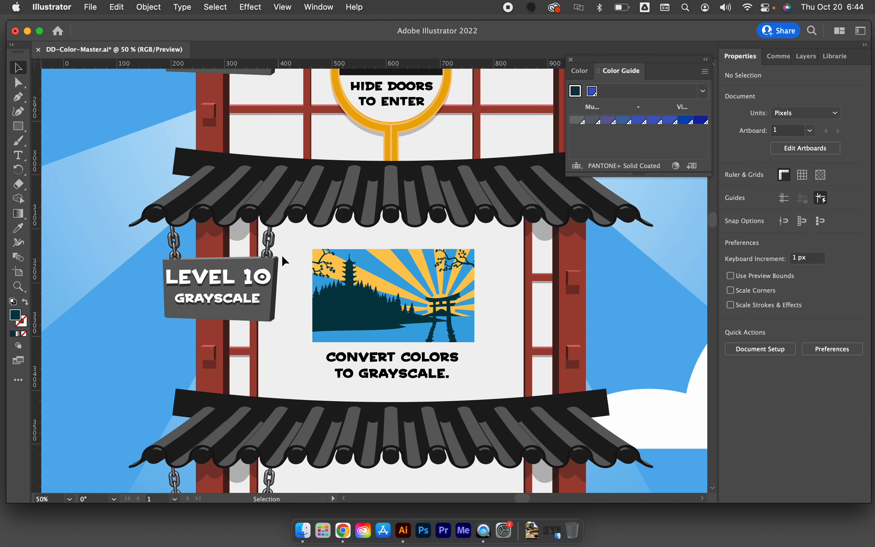
left_click(375, 267)
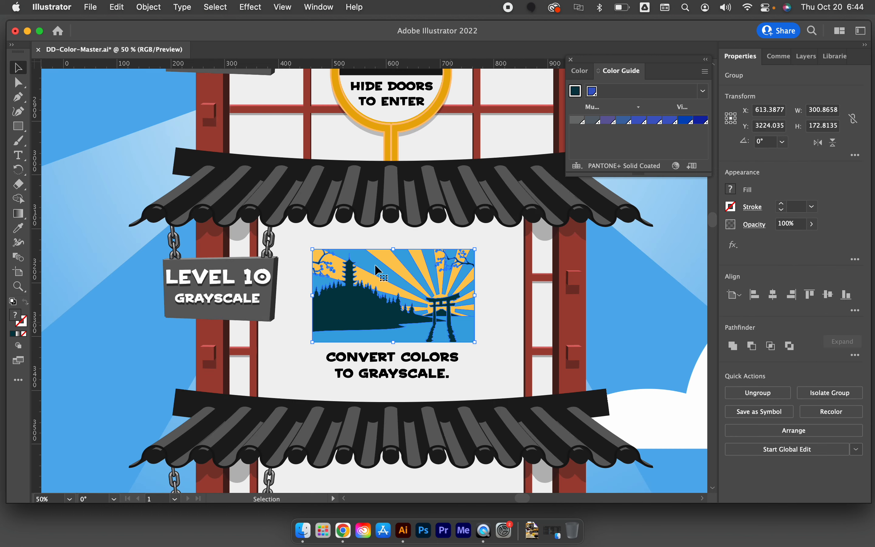
left_click(135, 5)
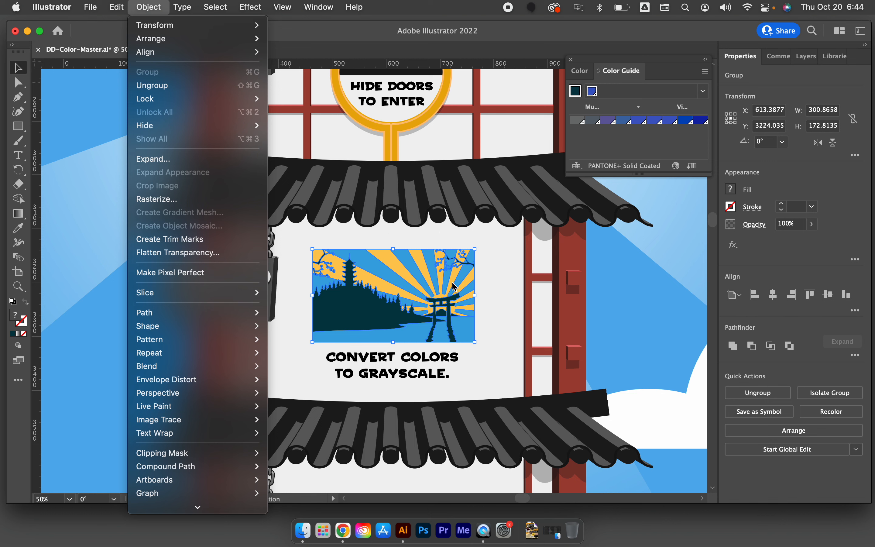
left_click(494, 263)
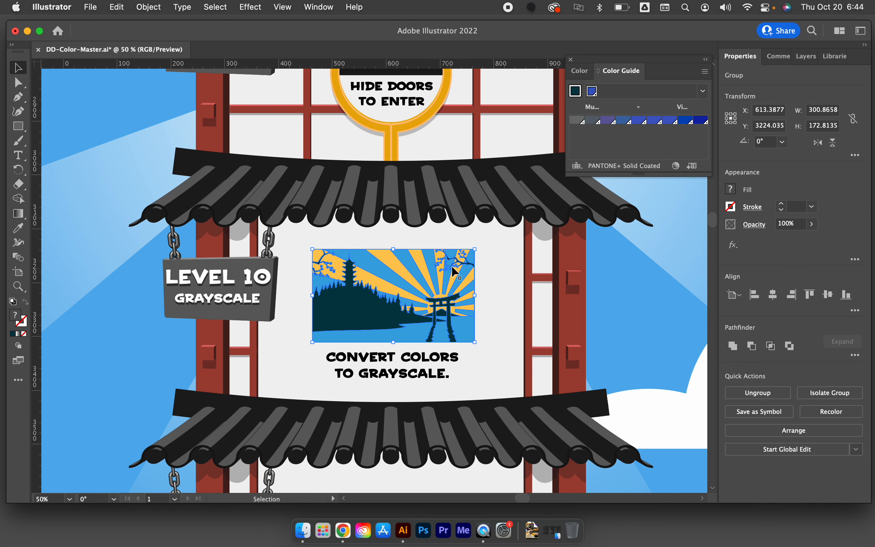
left_click(515, 309)
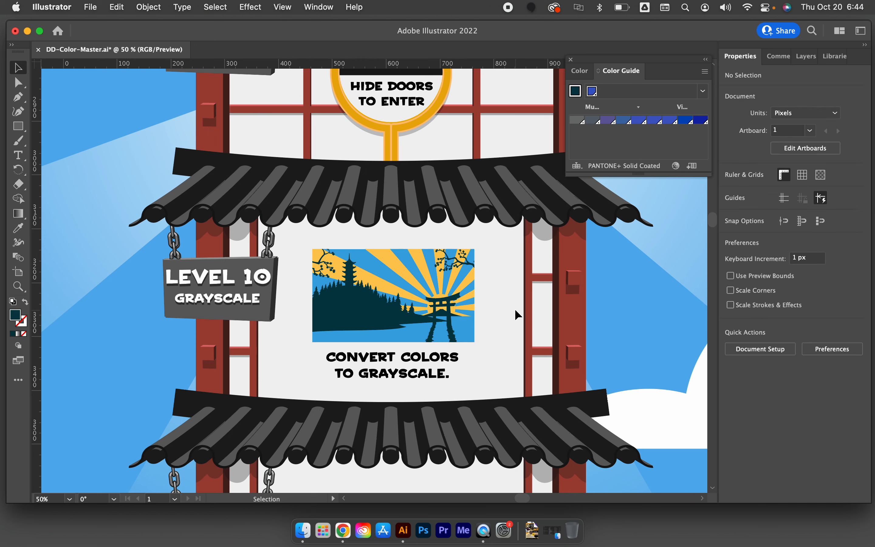
Hide the Final Challenge doors group on Level 11 and dismiss the stray screenshot thumbnail
scroll(515, 309, "up", 10)
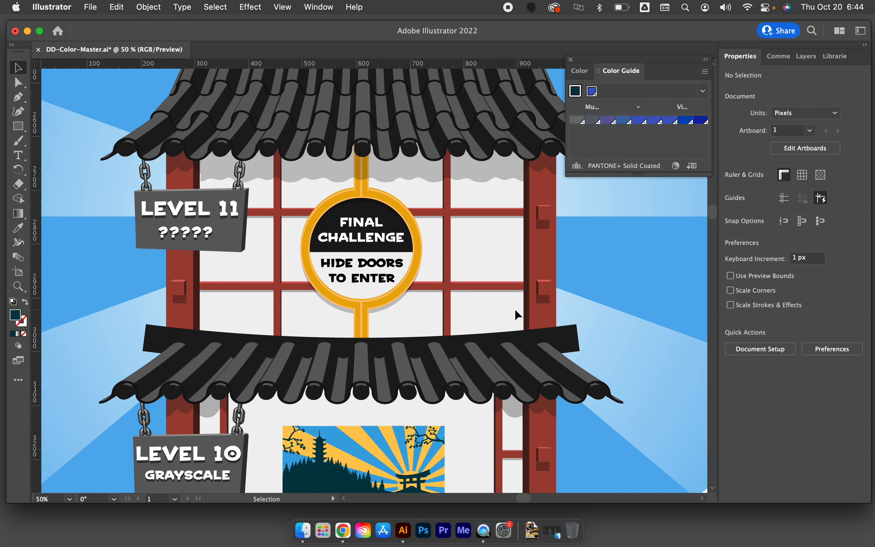
left_click(483, 294)
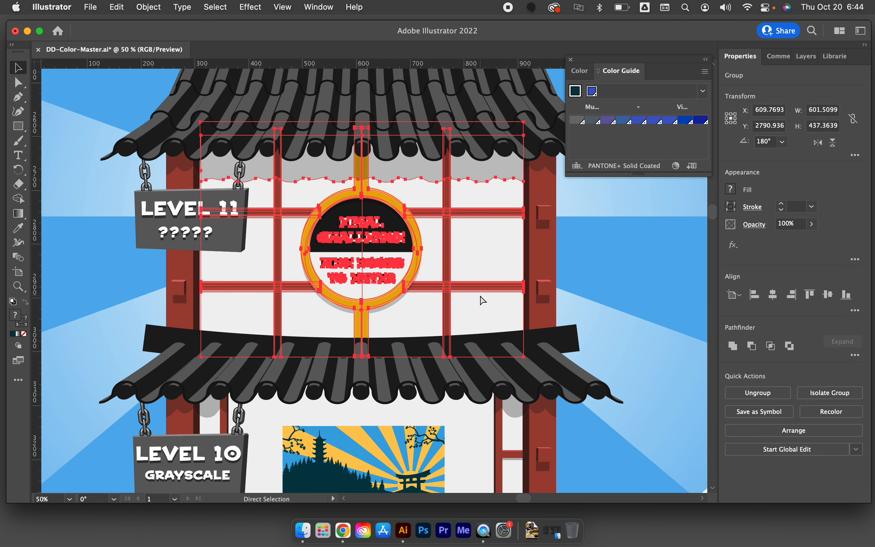
key("super+shift+3")
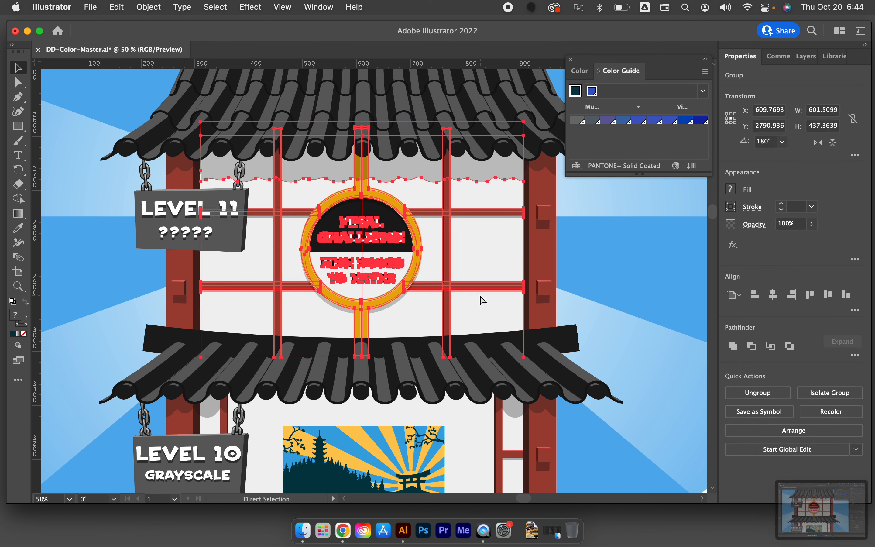
key("Delete")
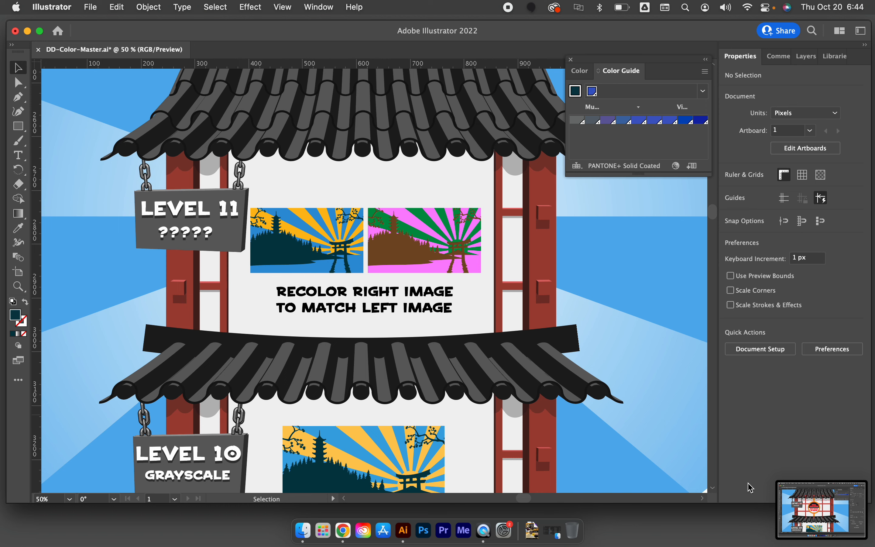
left_click_drag(794, 515, 874, 526)
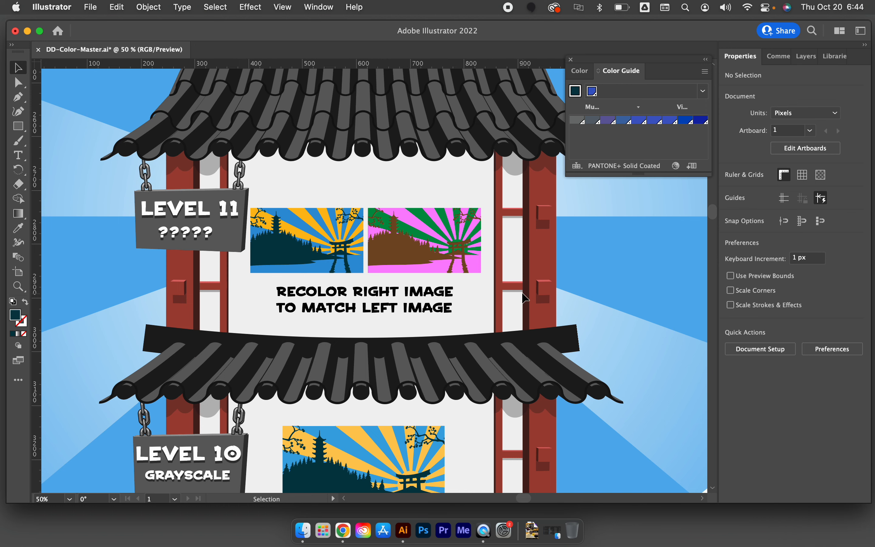
scroll(363, 308, "up", 5)
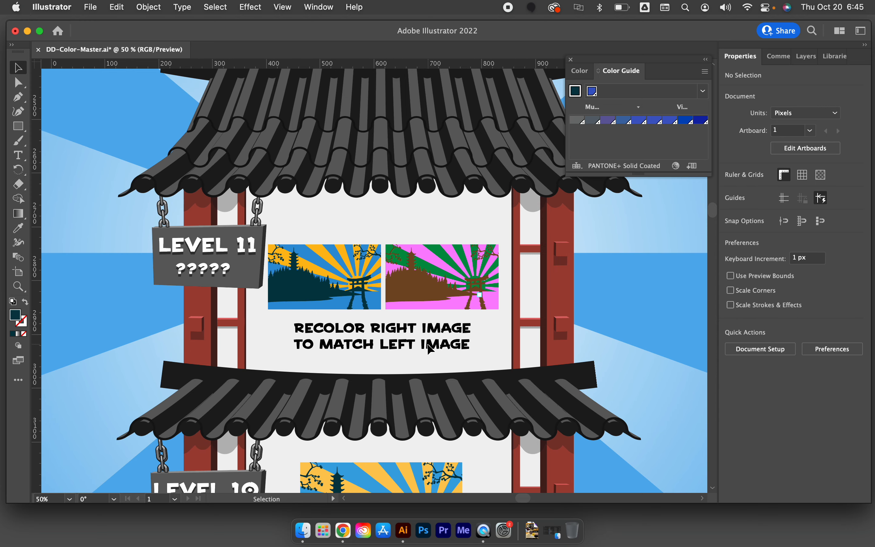
Open the advanced Recolor Artwork options for the pink, green and brown scene on Level 11
left_click(441, 296)
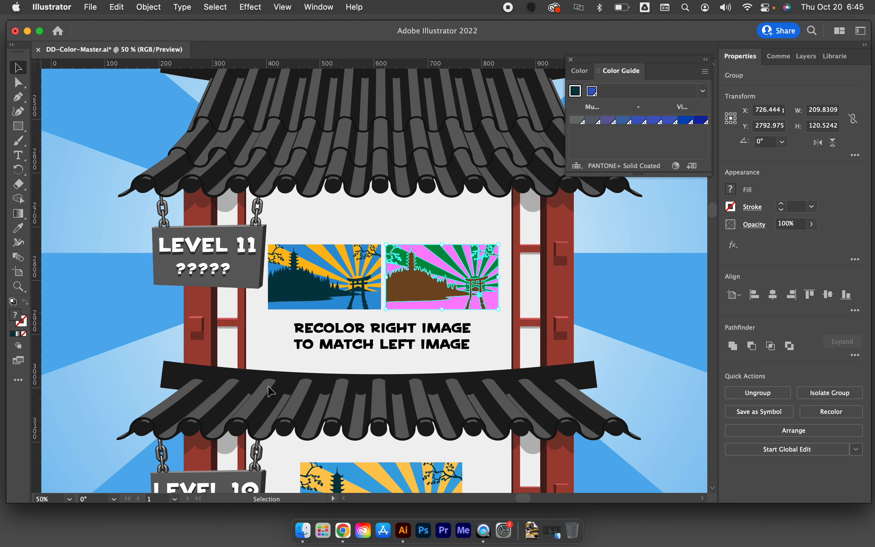
left_click(108, 4)
mouse_move(156, 249)
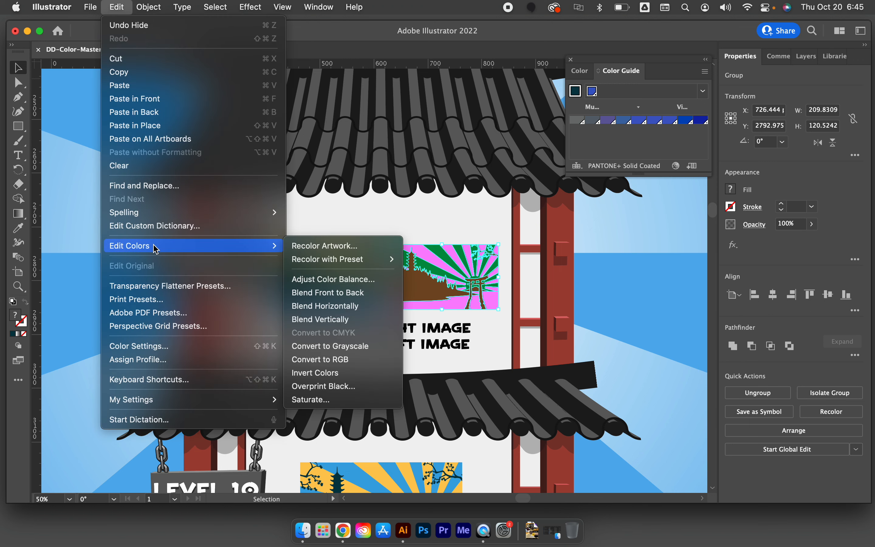
left_click(329, 250)
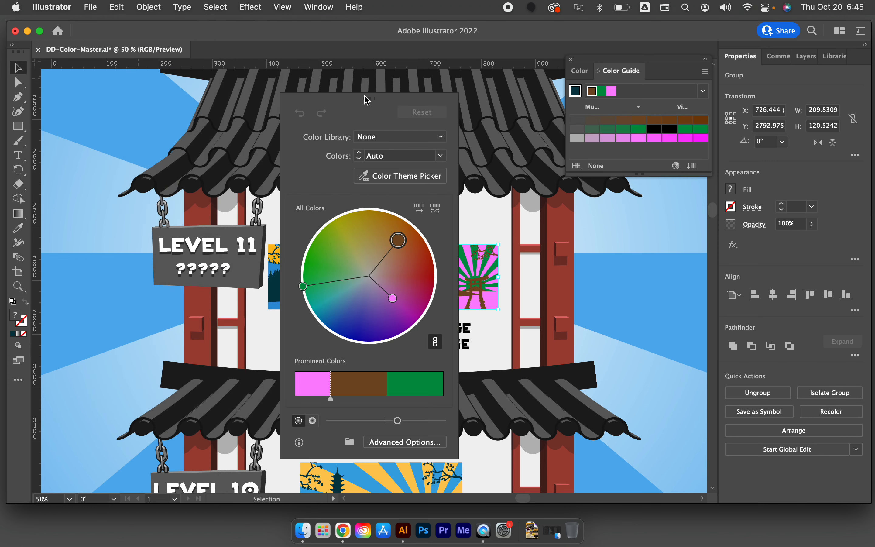
left_click_drag(361, 100, 549, 124)
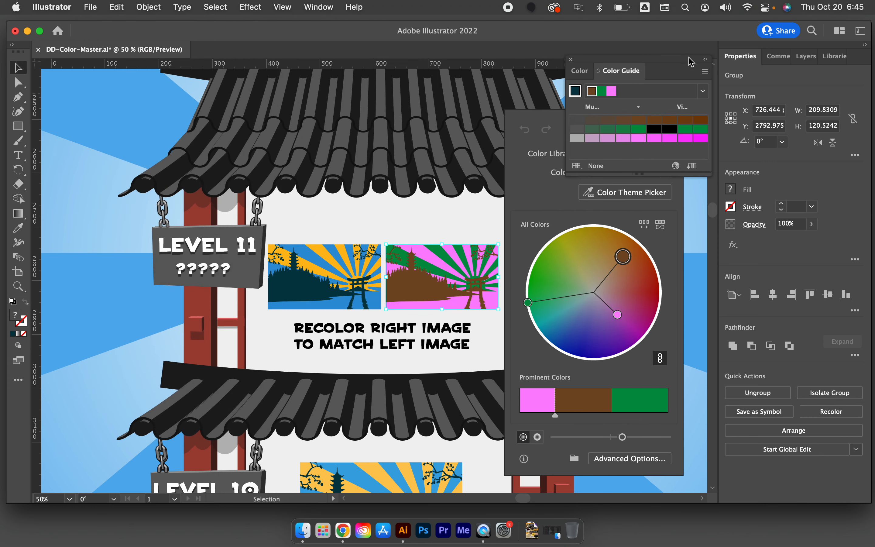
left_click(619, 459)
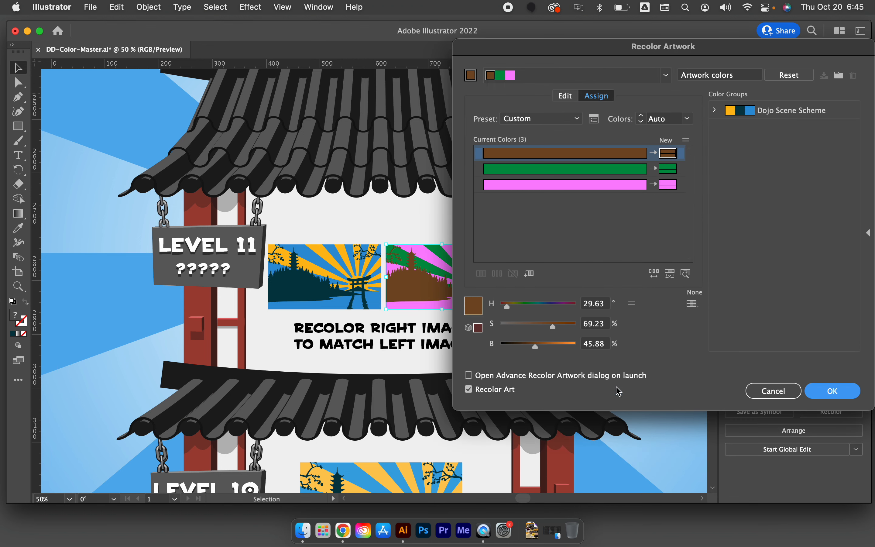
left_click(714, 110)
left_click(715, 110)
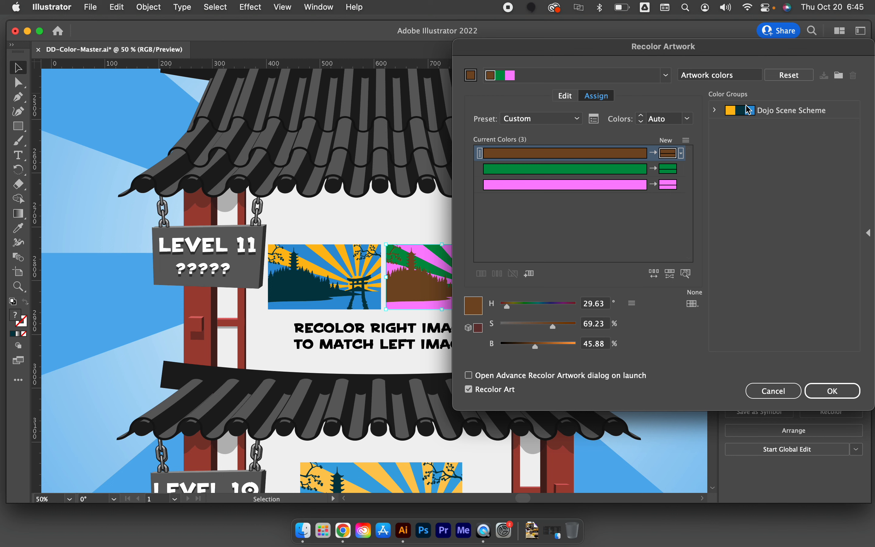
left_click(680, 155)
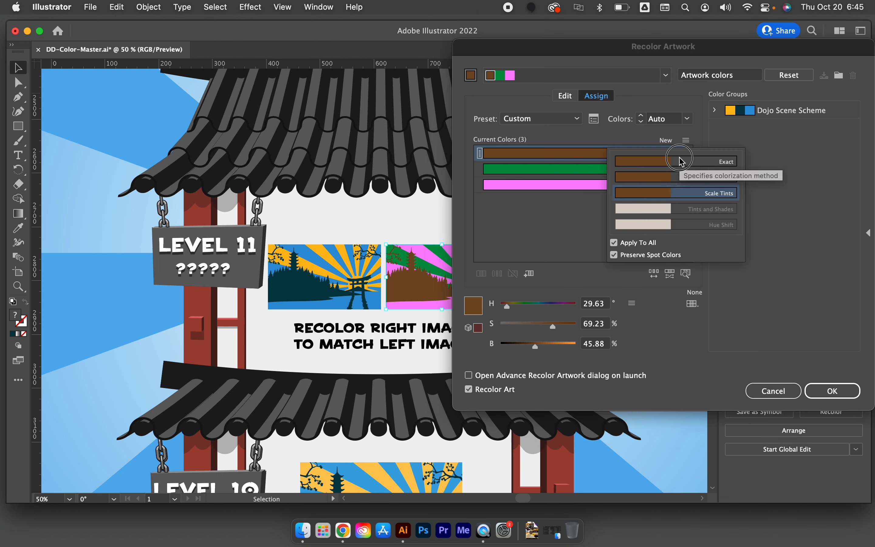
left_click(592, 246)
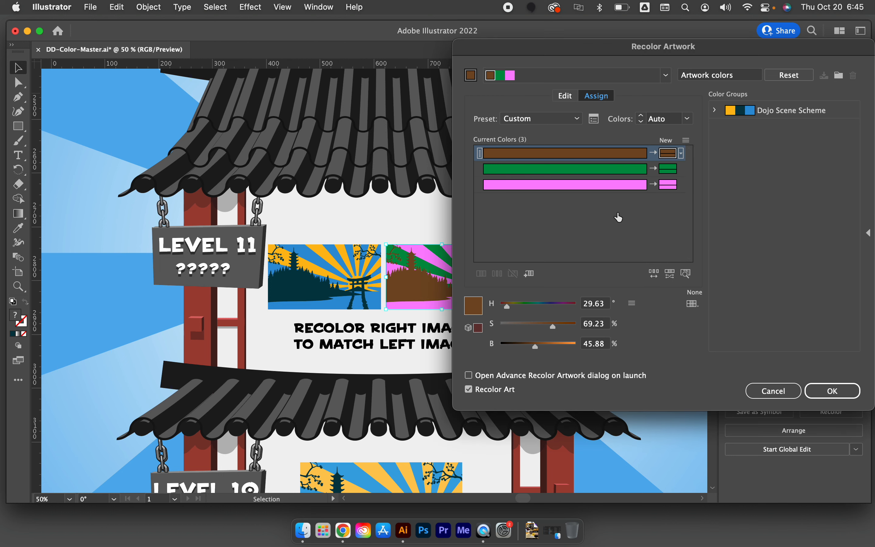
Try replacing the scene's brown with the bright green #49c10a in the recolor assignments
double_click(669, 154)
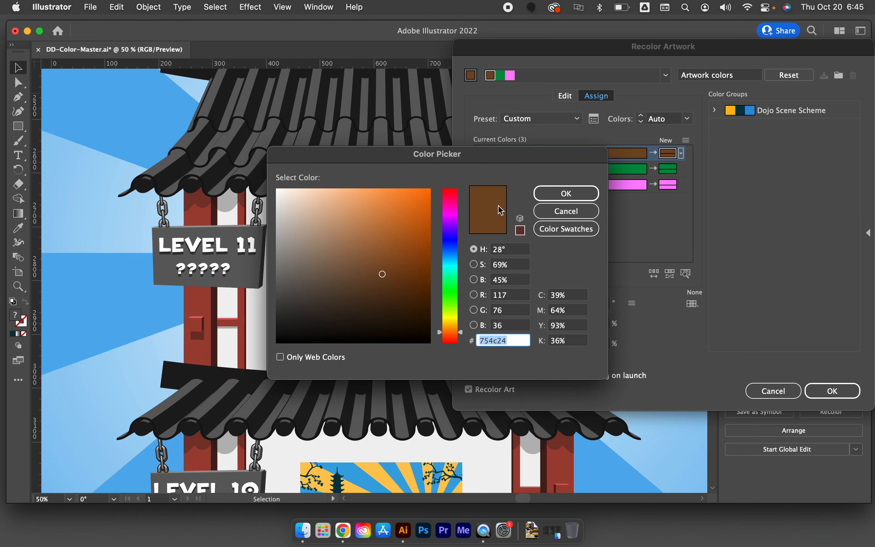
left_click_drag(451, 268, 451, 299)
left_click(422, 226)
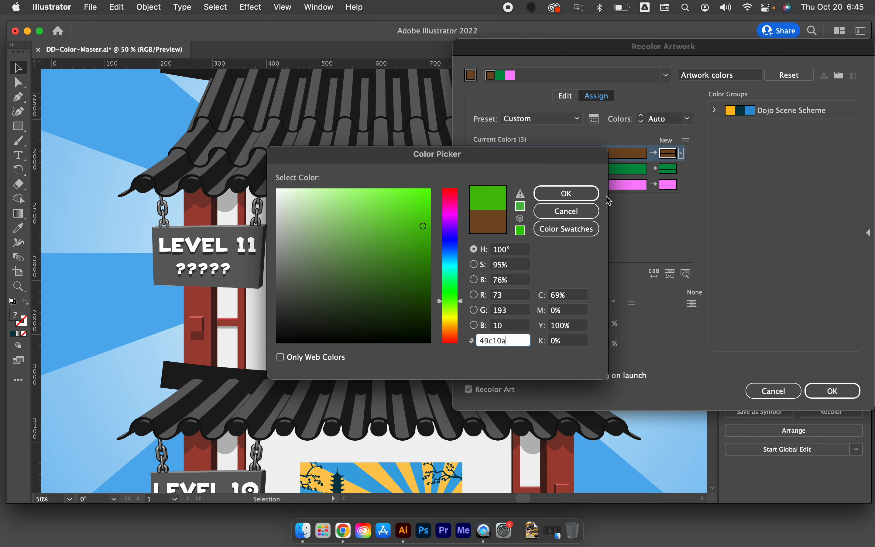
left_click(582, 194)
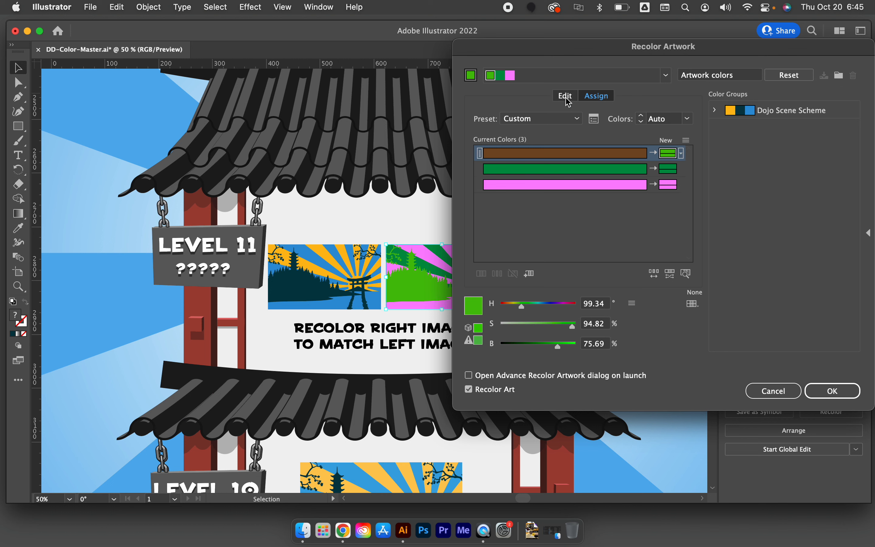
Apply the Dojo Scene Scheme color group and swap its assignments so brown maps to dark teal and green to yellow
left_click(761, 110)
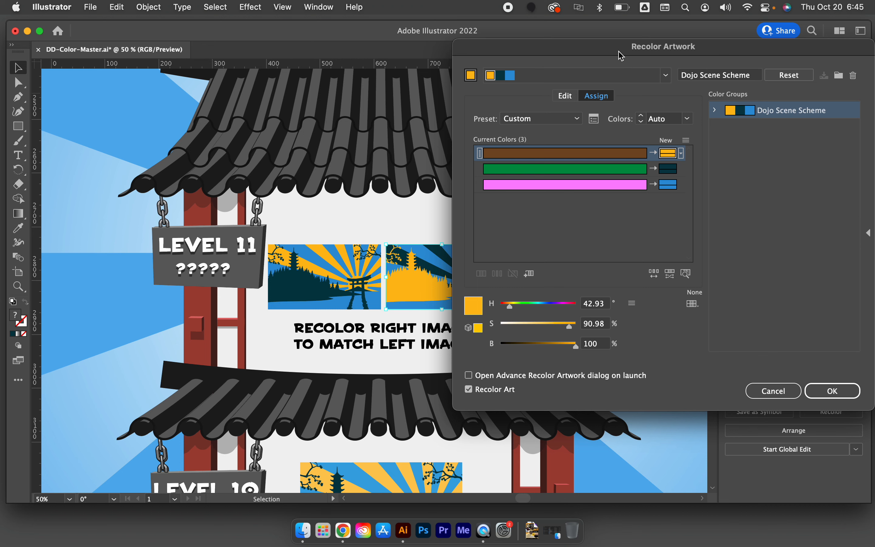
left_click_drag(621, 56, 671, 141)
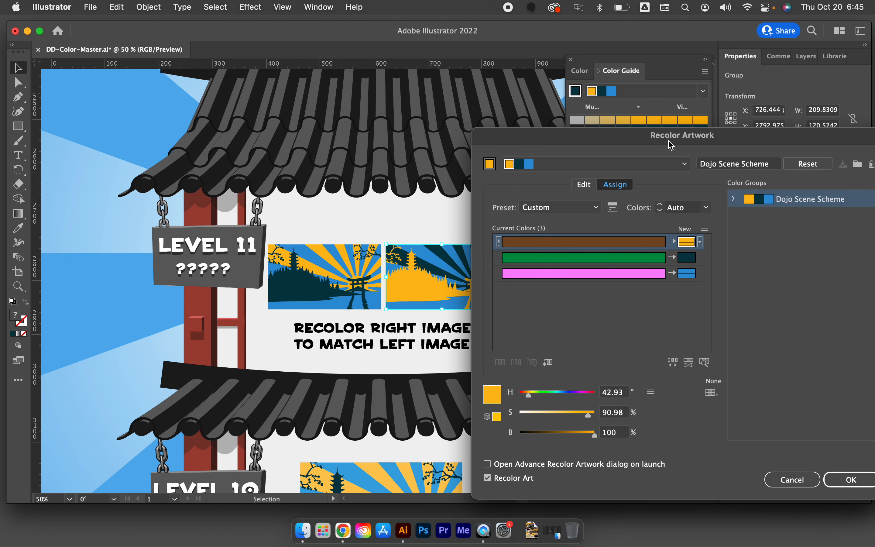
left_click_drag(670, 141, 701, 102)
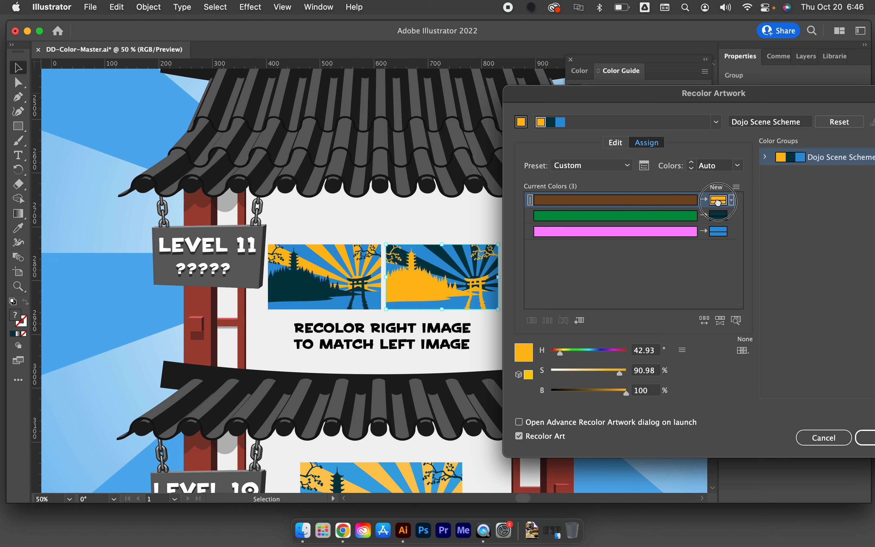
mouse_move(718, 216)
left_mouse_down()
mouse_move(717, 224)
mouse_move(718, 200)
left_mouse_up()
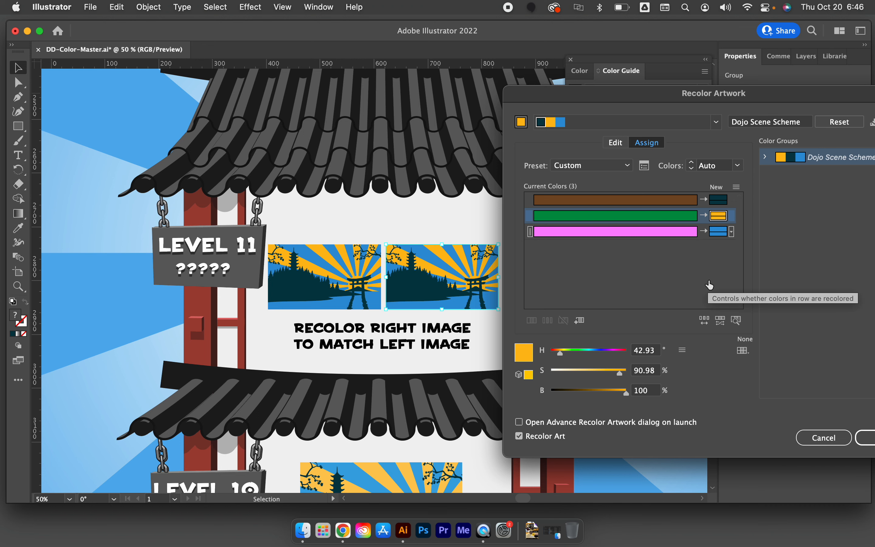
Accept the recolor without saving changes to the Dojo Scene Scheme swatch group, and deselect the scene
left_click_drag(787, 105, 664, 109)
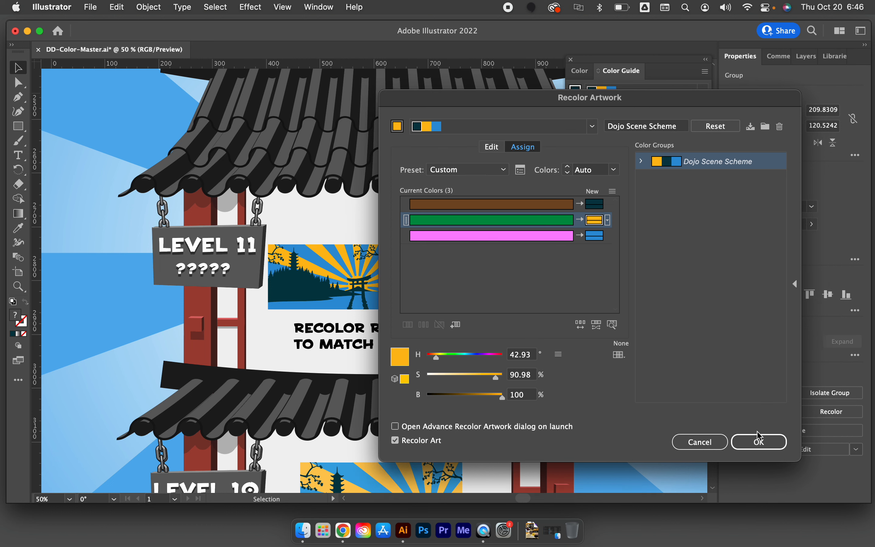
left_click(758, 440)
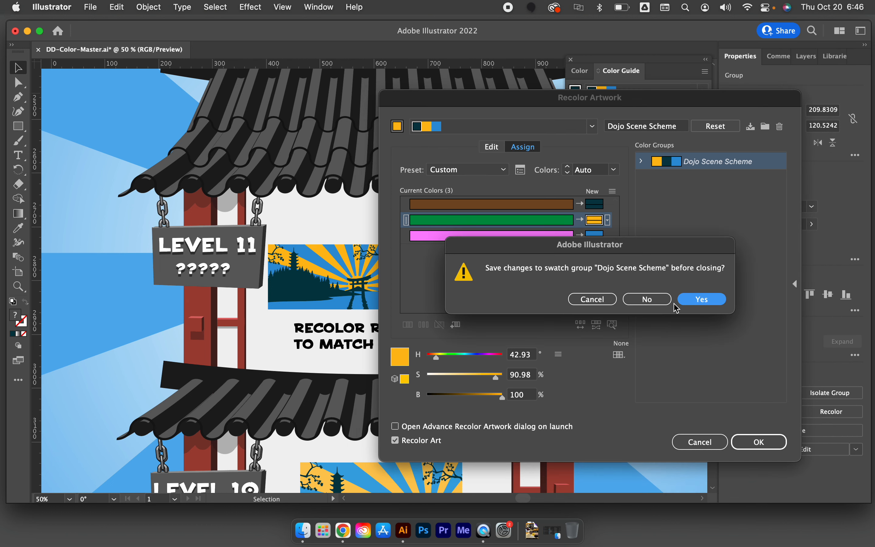
left_click(649, 300)
left_click(638, 324)
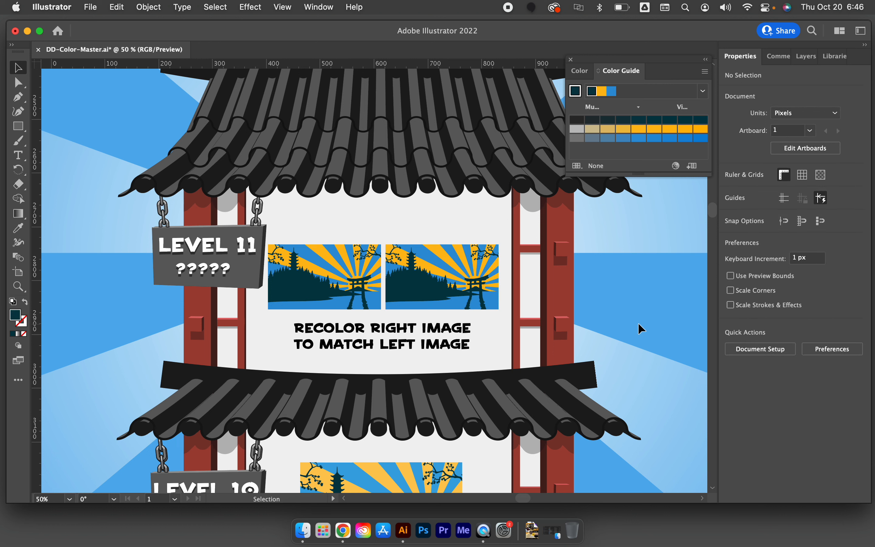
scroll(637, 323, "down", 10)
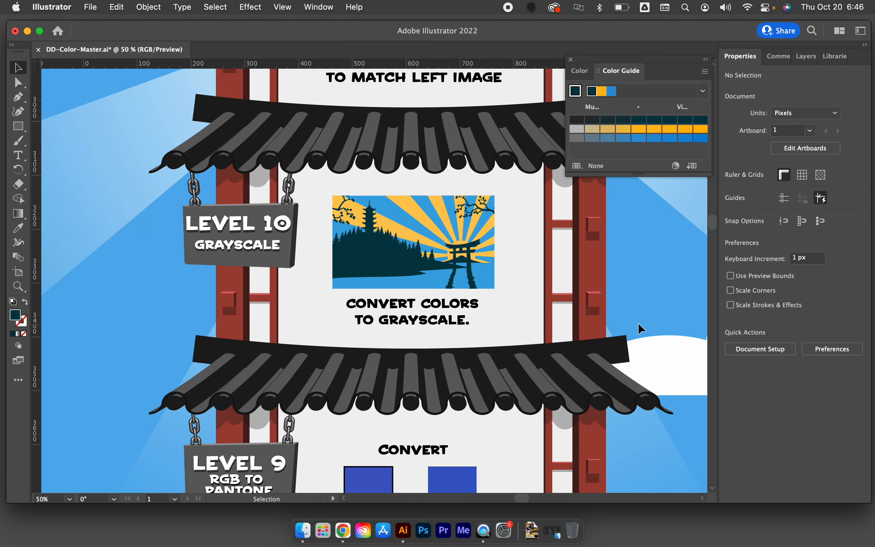
scroll(637, 322, "down", 10)
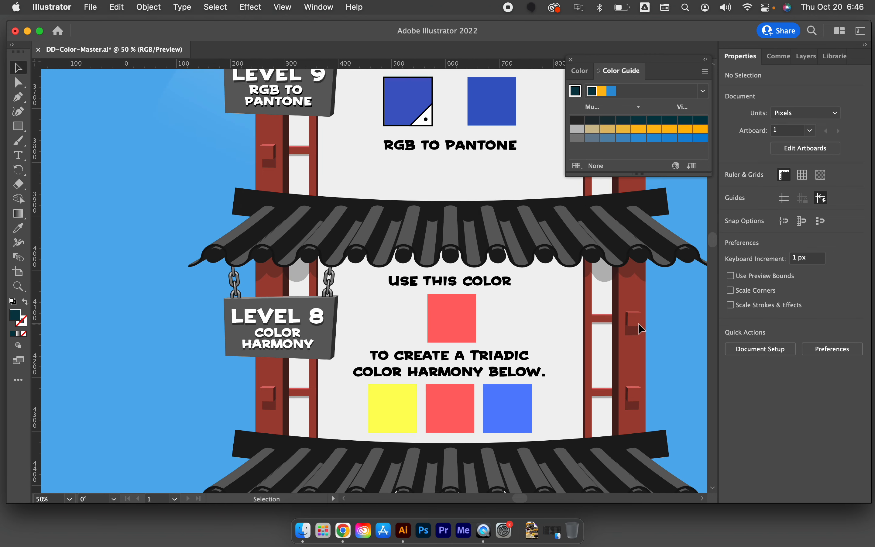
scroll(638, 322, "down", 15)
right_click(638, 310)
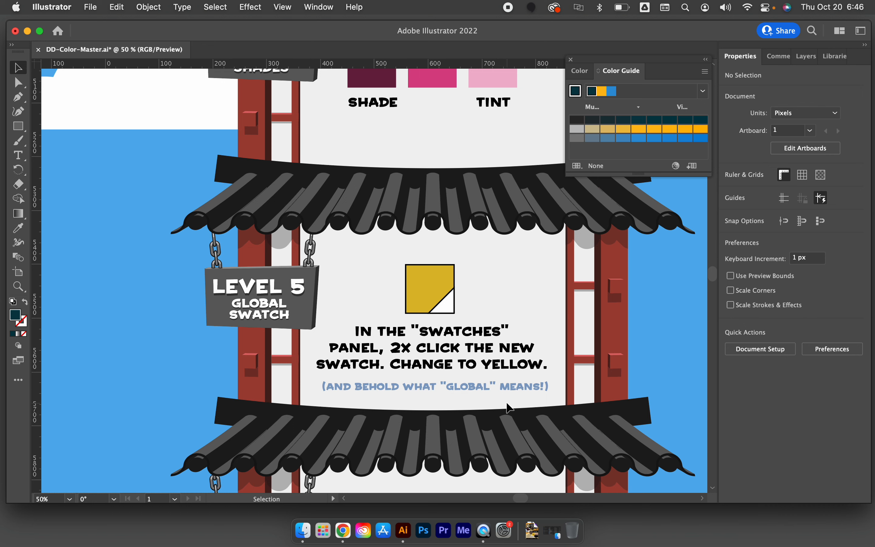